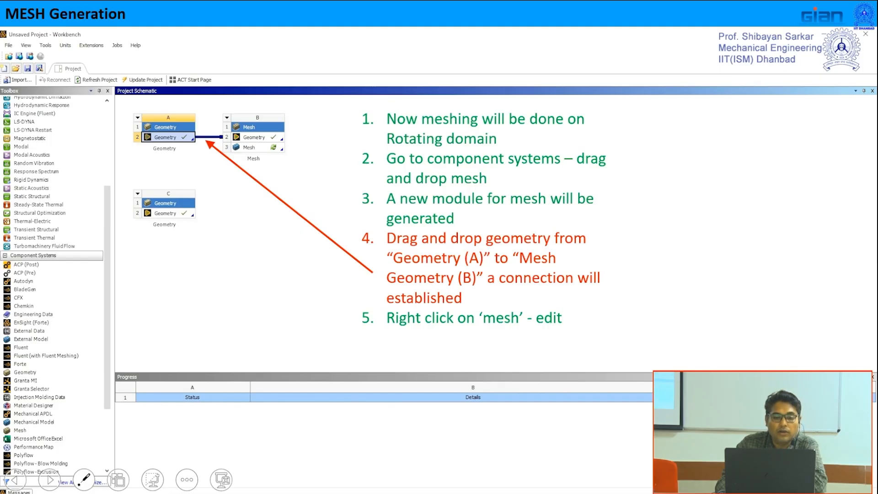
key(Right)
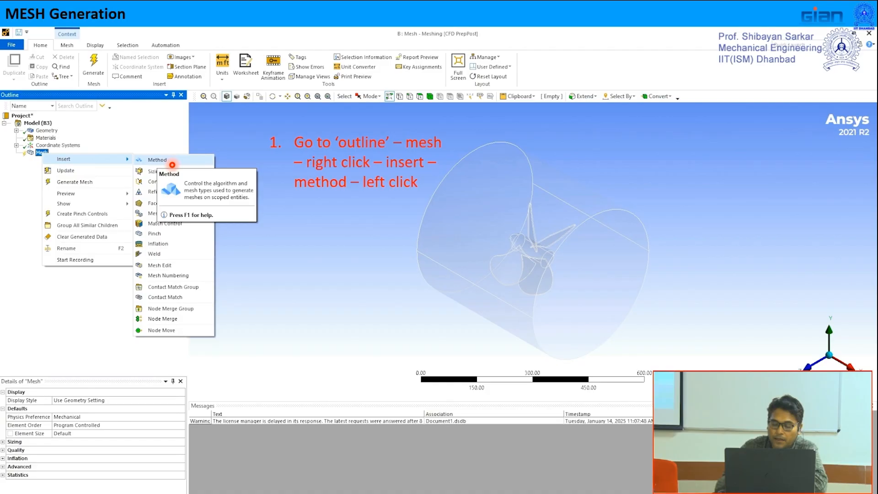
click(172, 165)
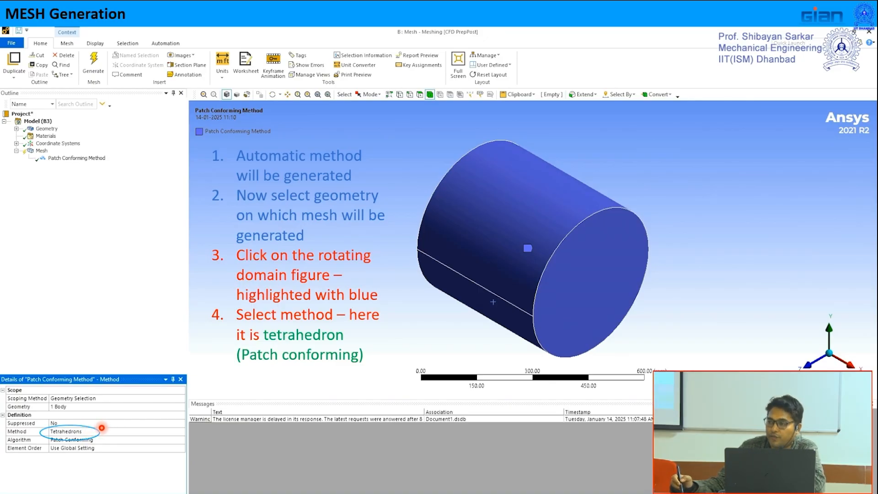
key(Right)
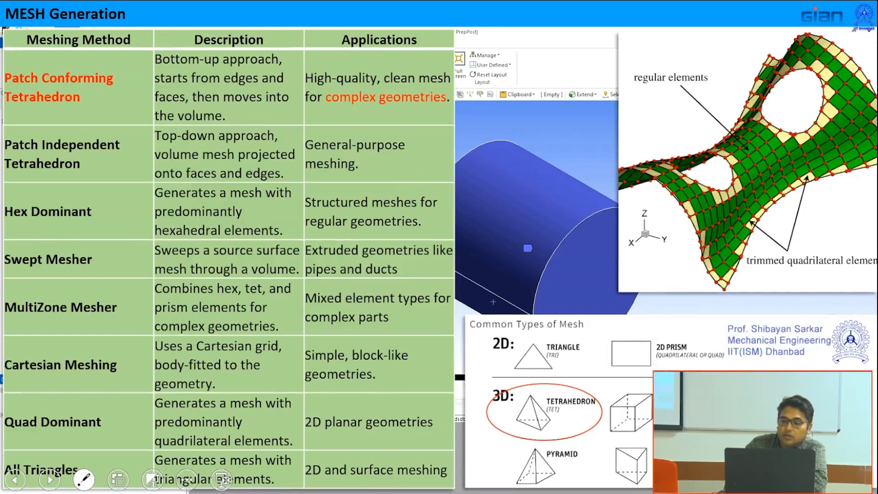
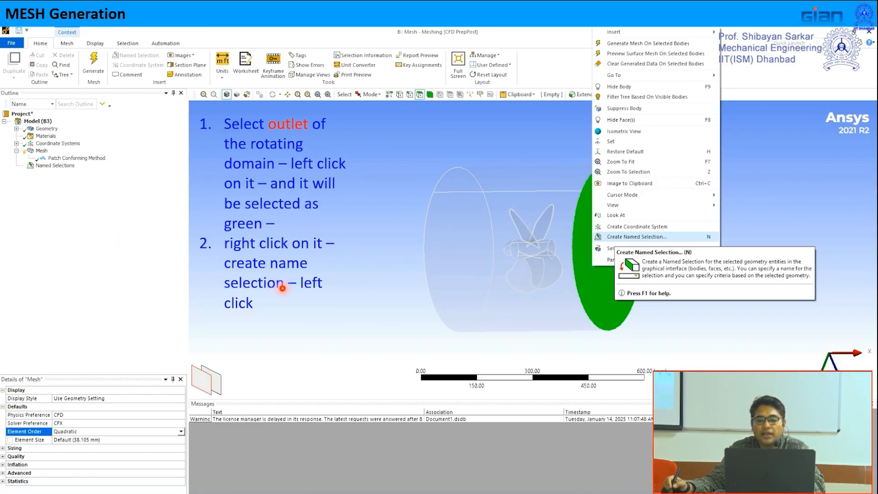
click(624, 237)
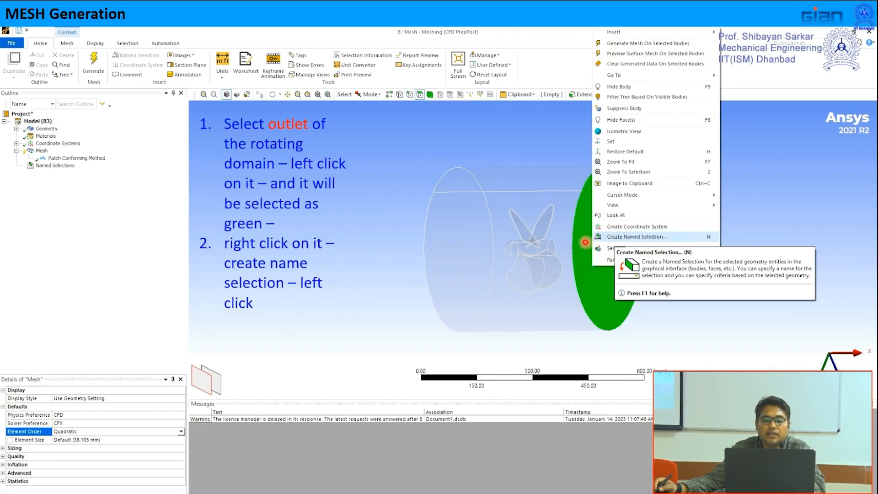
text(ShrdOut)
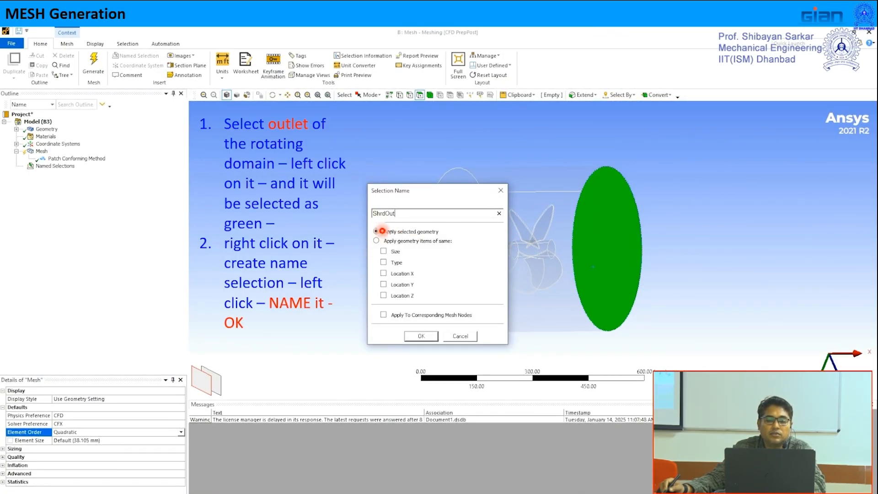
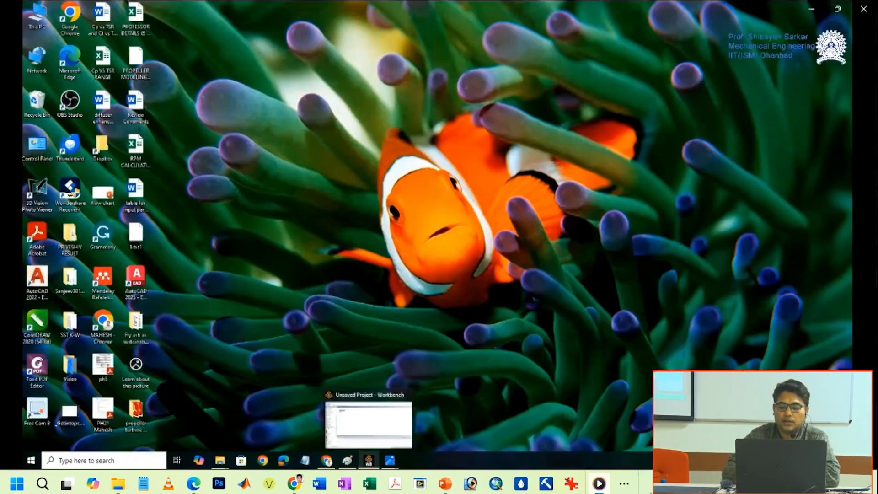
In the open Workbench project, add a second standalone Geometry system below the first and open its geometry in DesignModeler
click(369, 461)
drag(47, 366, 178, 122)
right_click(182, 162)
click(257, 177)
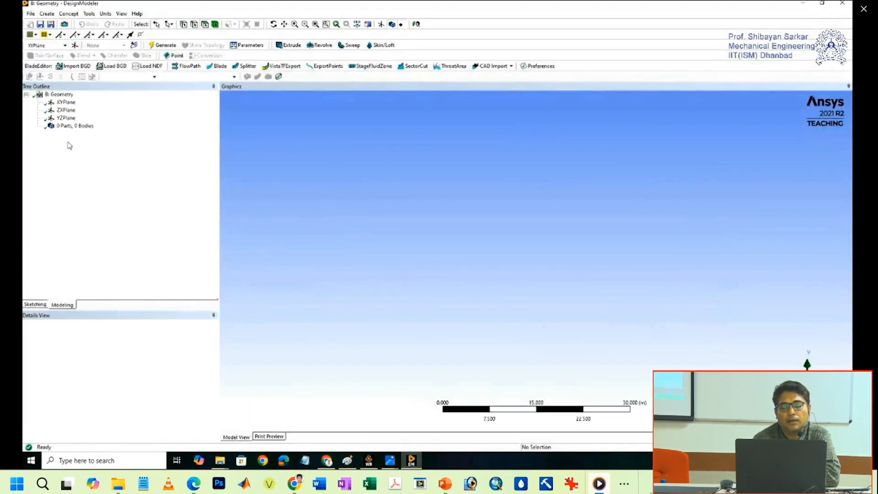
Import the Computational Domain IGS file as external geometry and generate it
click(31, 13)
click(50, 81)
double_click(389, 177)
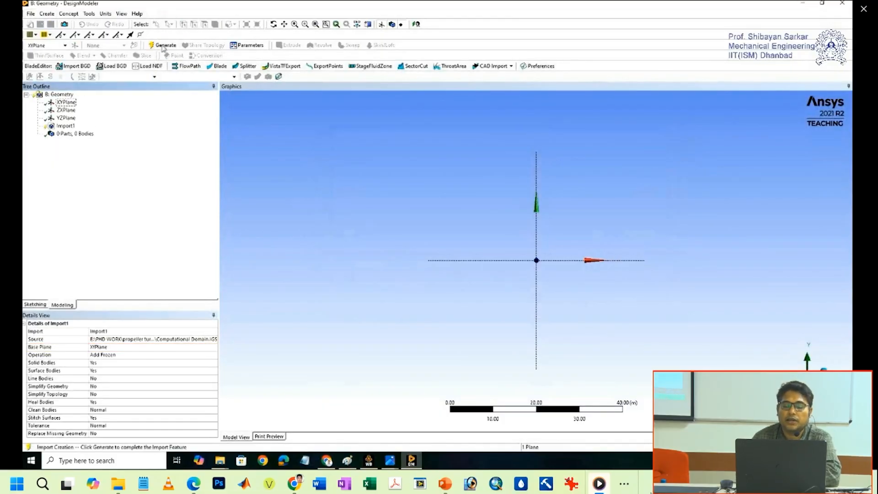
click(163, 46)
Create a Boolean feature and set its operation to Subtract
click(46, 14)
click(61, 148)
click(182, 339)
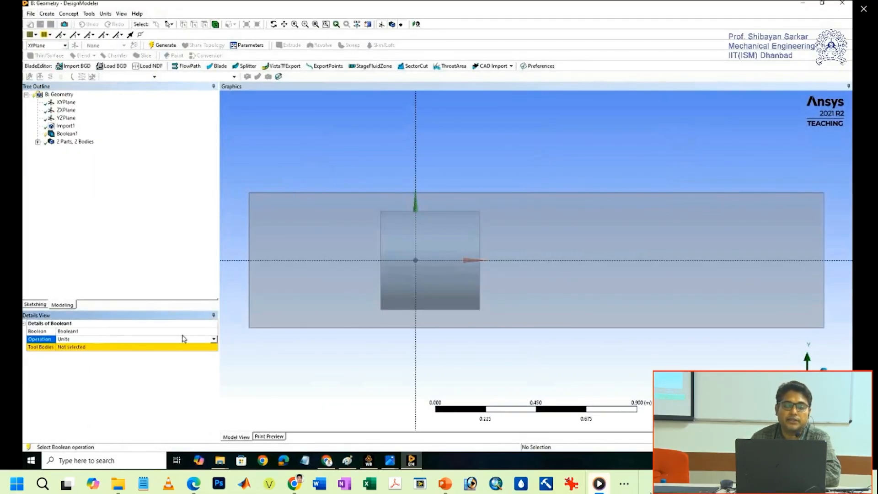
click(214, 339)
click(137, 351)
Assign the first listed solid as the target body and the second as the tool body, and generate the subtraction
click(103, 347)
click(38, 142)
click(74, 150)
click(112, 347)
click(91, 356)
click(74, 157)
click(112, 355)
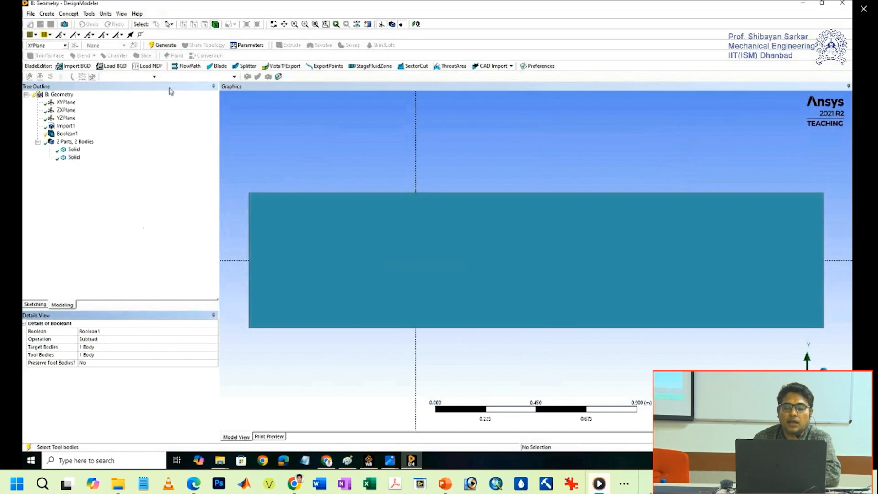
click(164, 45)
Set the remaining solid body's Fluid/Solid property to Fluid
click(73, 149)
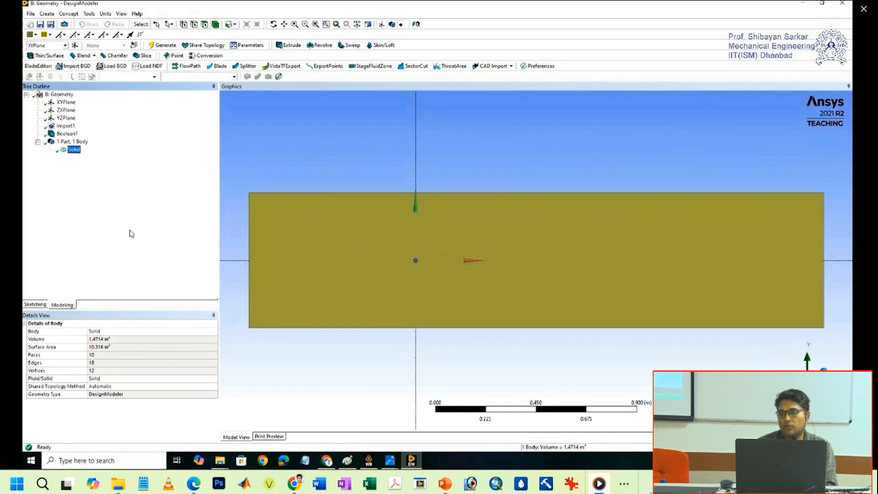
click(105, 378)
click(105, 391)
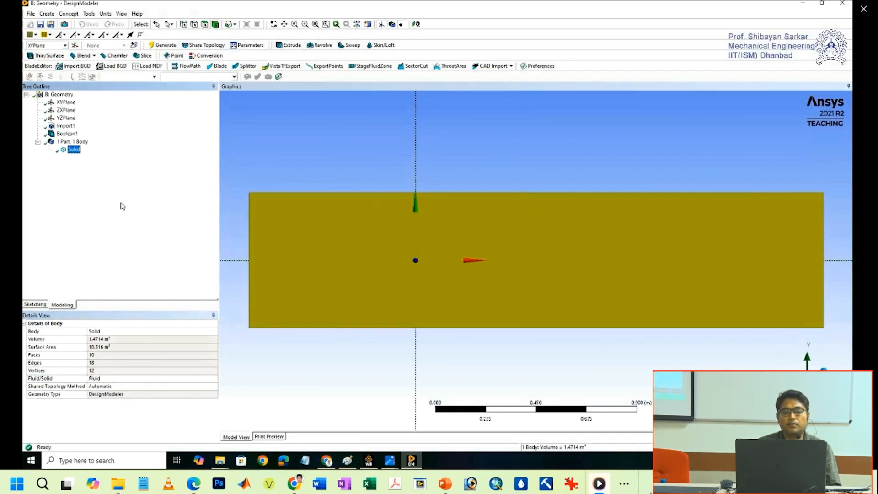
Close the geometry editor, and close the Workbench project without saving it
click(842, 3)
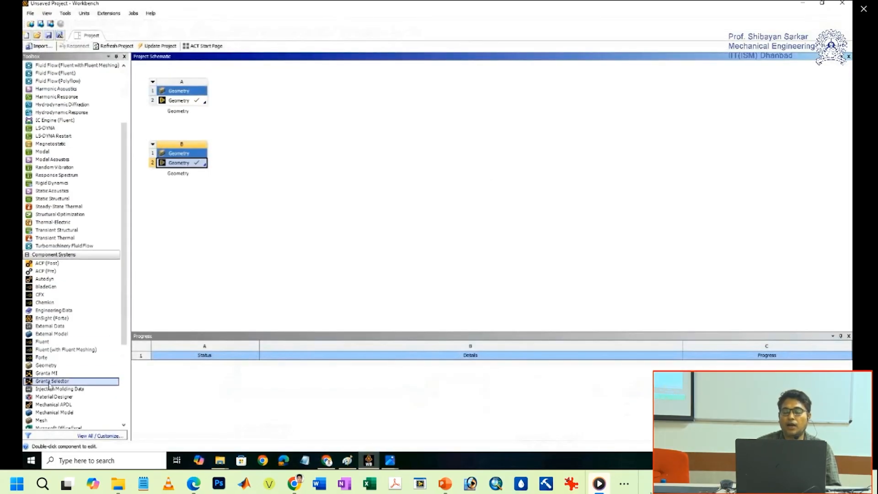
click(842, 4)
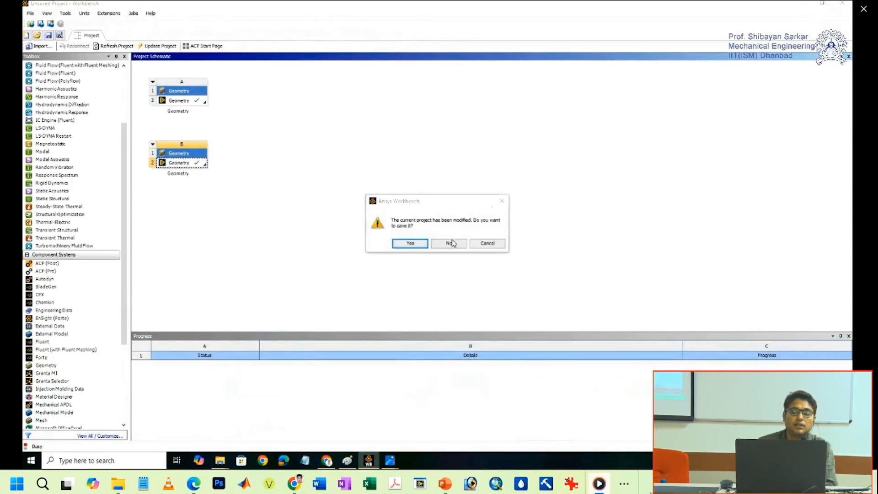
click(452, 243)
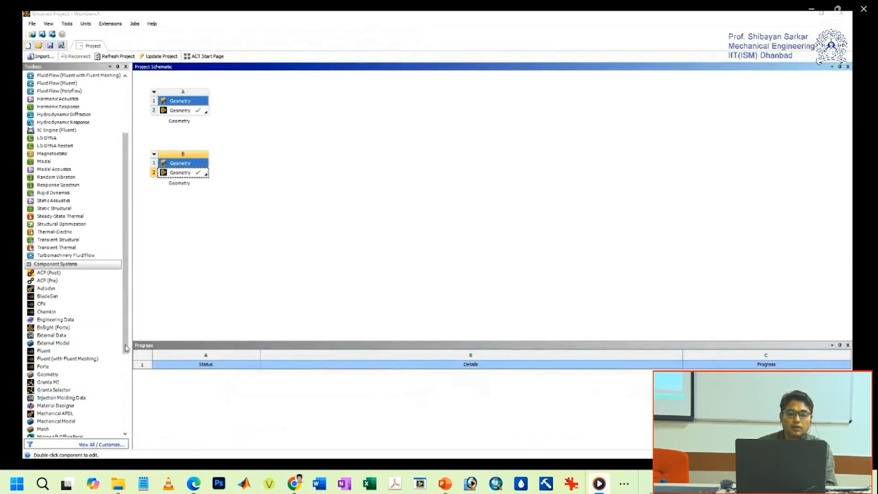
Add a Mesh component system linked to the first Geometry system and open its Mesh cell for editing
drag(125, 343, 126, 369)
drag(44, 387, 269, 112)
right_click(260, 120)
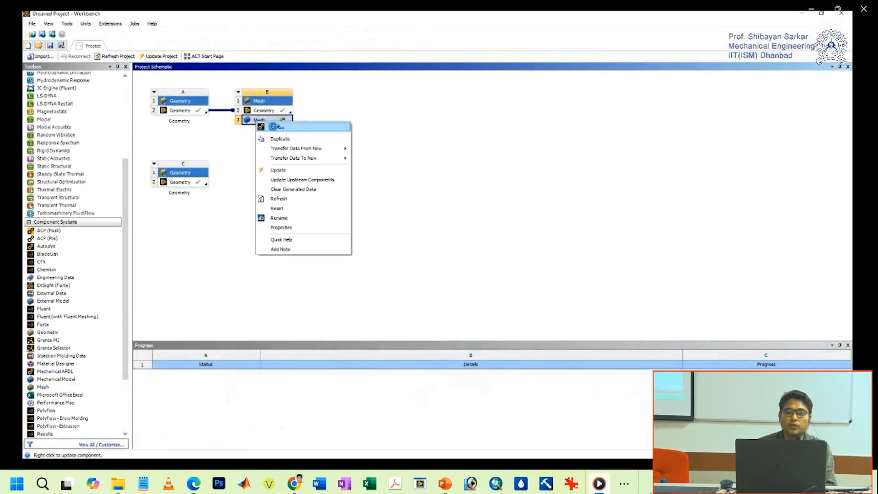
click(275, 124)
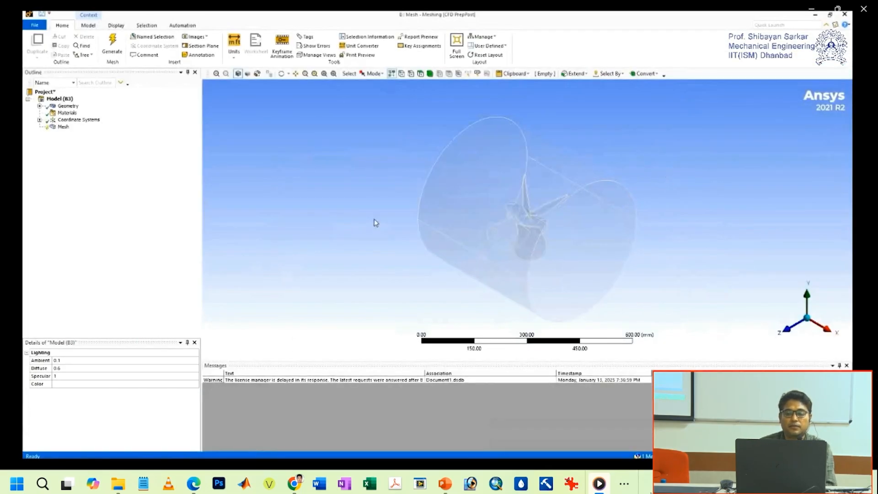
Insert a mesh method scoped to the rotating domain's body and set it to Tetrahedrons
middle_drag(375, 222, 318, 286)
right_click(64, 127)
mouse_move(84, 133)
click(169, 133)
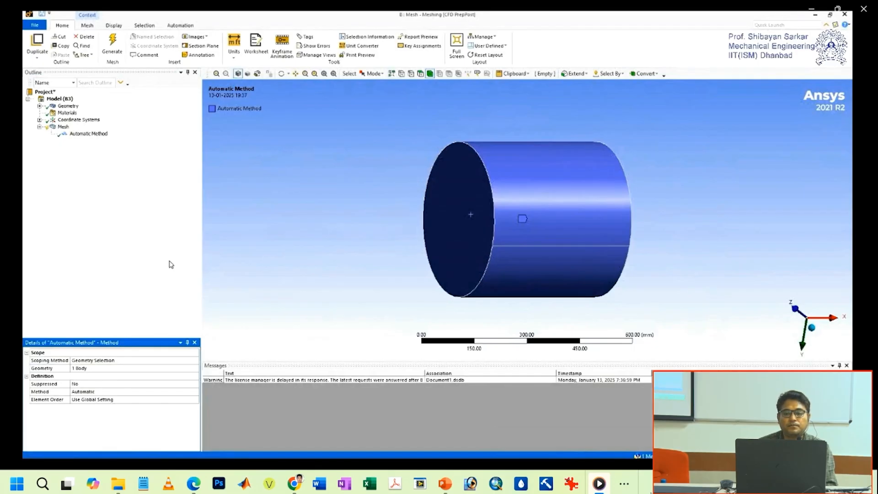
right_click(81, 147)
click(109, 311)
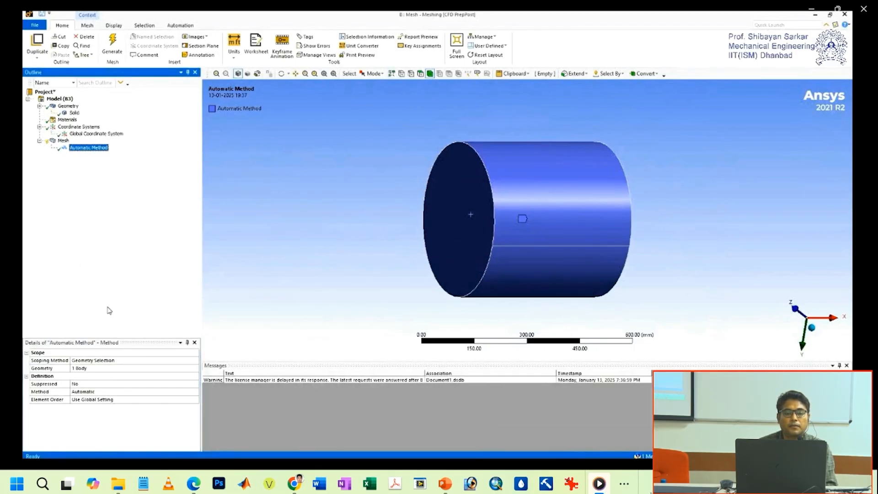
click(99, 393)
click(96, 406)
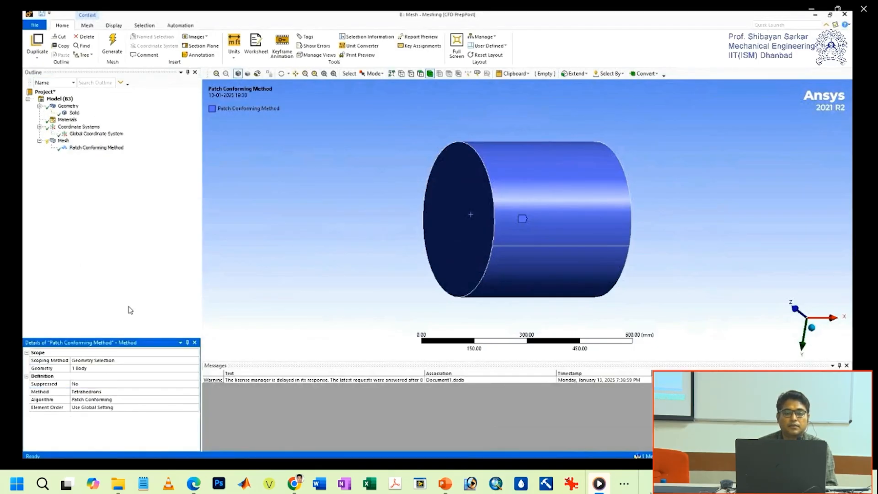
right_click(66, 142)
mouse_move(139, 149)
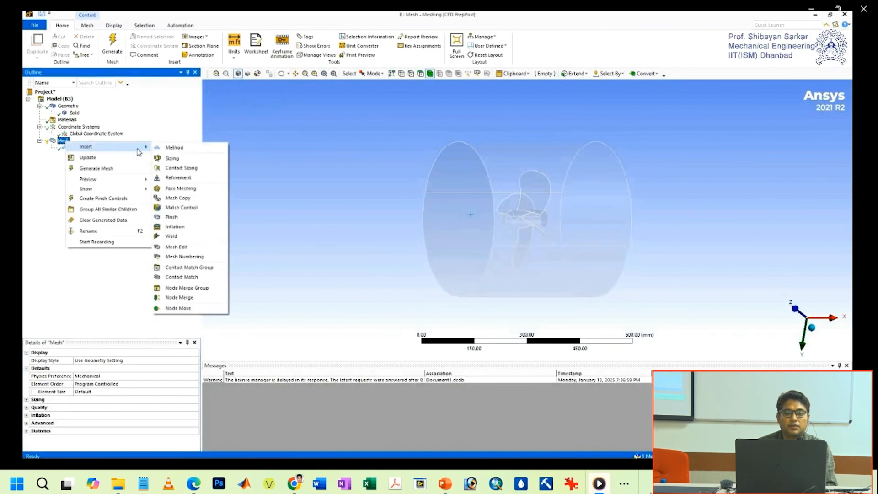
click(172, 158)
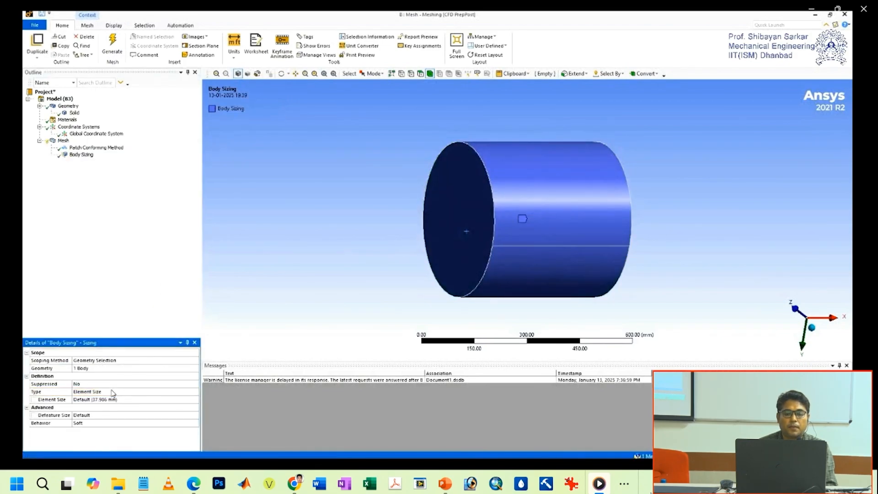
key(Delete)
Create a named selection called ShrdIn from the inlet end face of the rotating domain
right_click(65, 137)
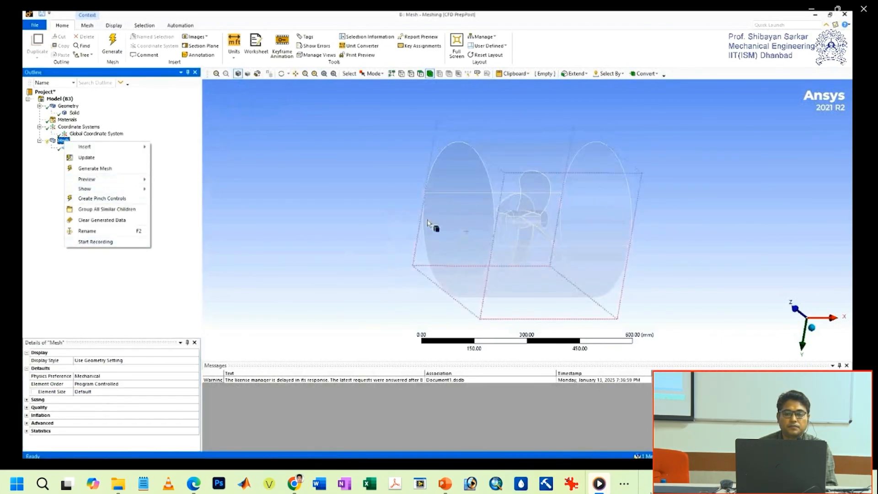
click(435, 226)
right_click(448, 201)
click(491, 400)
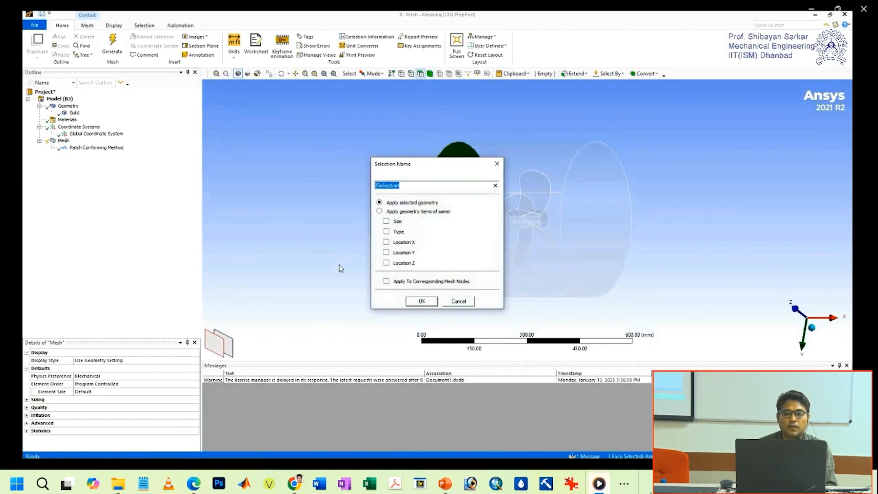
text(sHR)
click(421, 301)
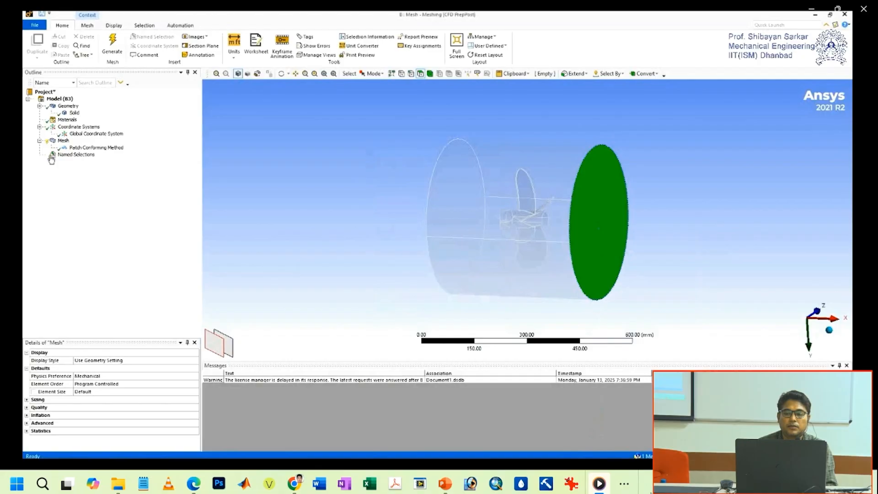
Create a named selection called ShrdR from the two outer cylindrical faces of the rotating domain
click(544, 173)
middle_drag(545, 173, 509, 208)
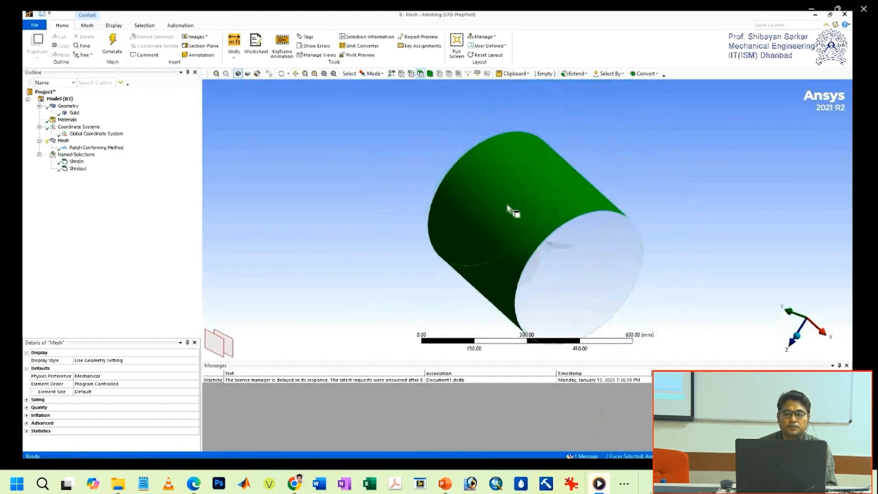
text(n)
text(ShrdR)
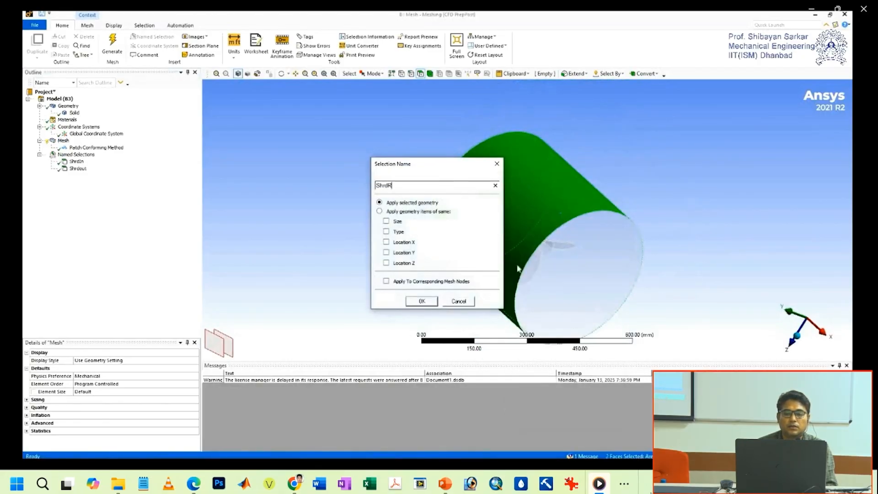
key(Return)
Box-select all propeller faces inside the rotating domain and create a named selection called Rotor from them
middle_drag(517, 269, 305, 327)
click(373, 74)
click(387, 92)
drag(486, 178, 577, 293)
middle_drag(549, 288, 407, 294)
right_click(532, 246)
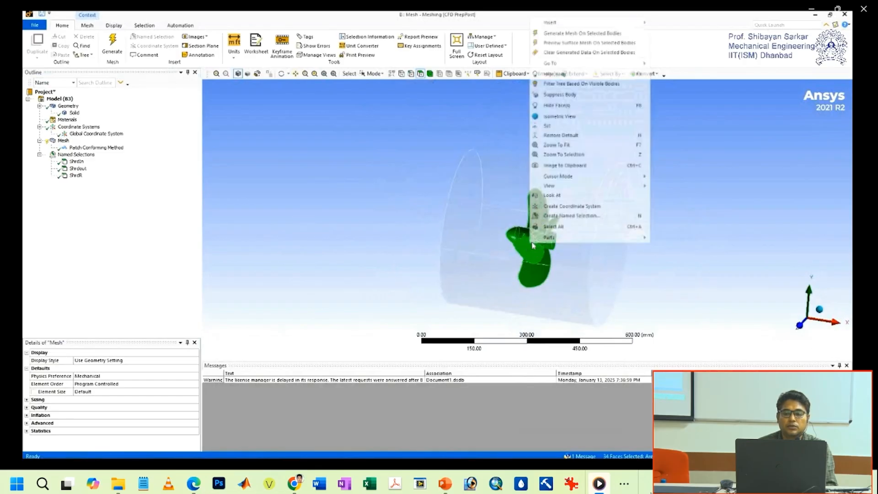
click(572, 216)
text(Blade)
key(Return)
right_click(64, 142)
click(283, 215)
Try a mesh sizing of type Element Size on the rotating domain's body, and delete it
right_click(65, 143)
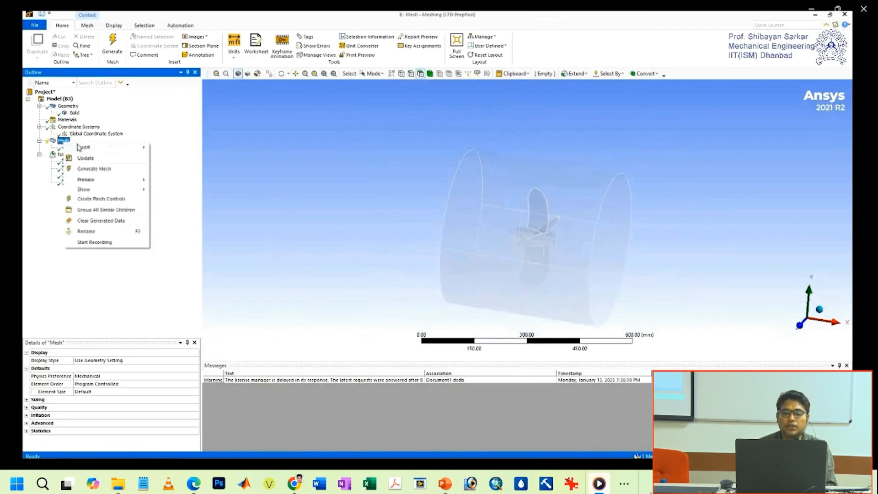
mouse_move(125, 150)
click(168, 159)
middle_drag(405, 217, 408, 249)
click(373, 74)
click(385, 83)
click(430, 74)
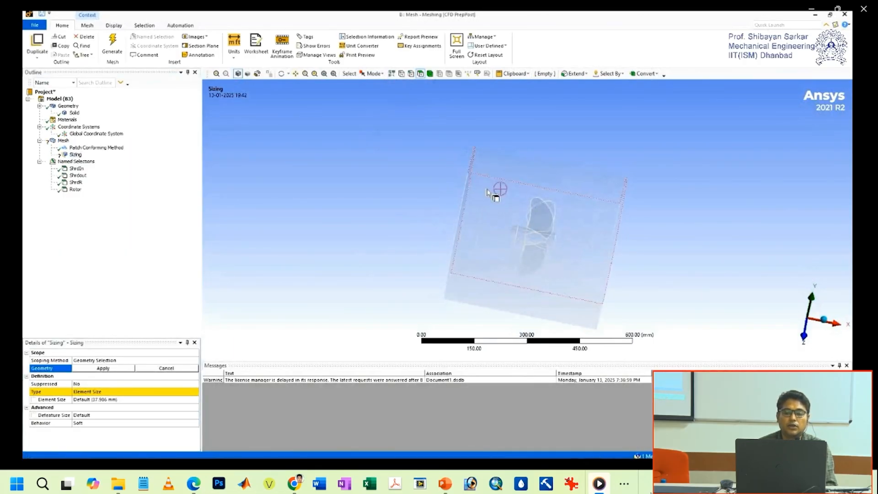
click(493, 171)
click(99, 369)
click(87, 392)
click(164, 300)
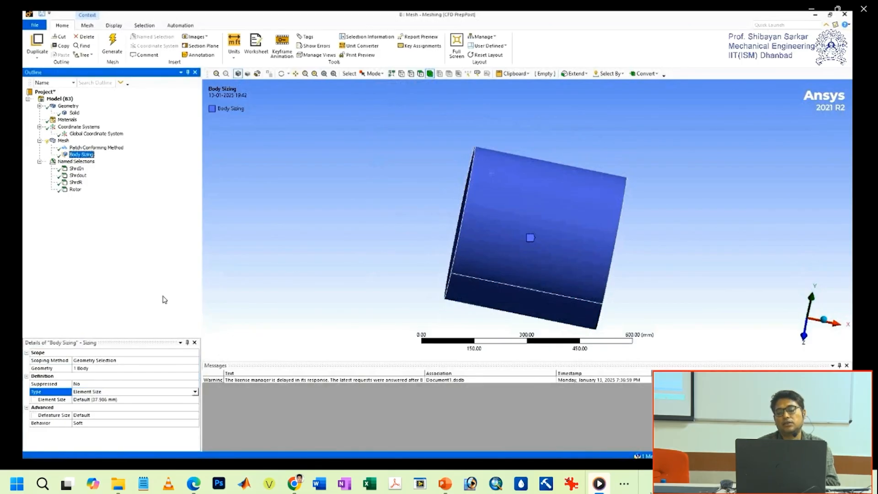
right_click(83, 155)
click(129, 252)
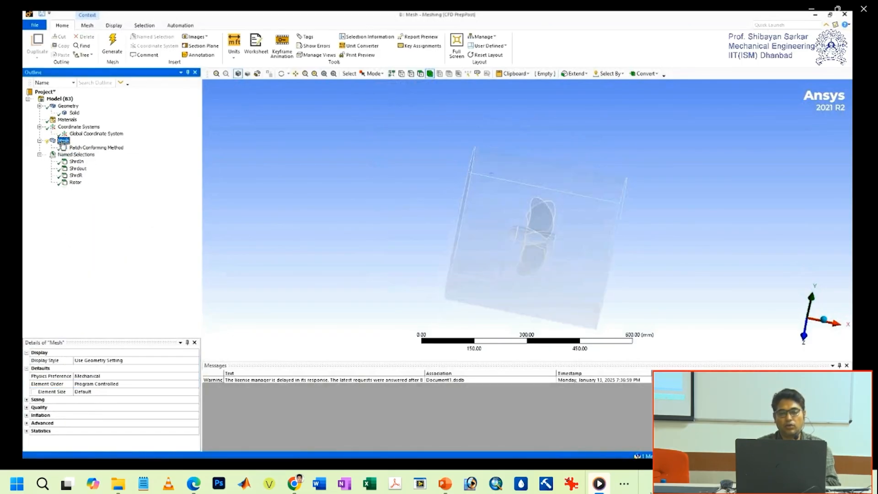
right_click(63, 141)
mouse_move(84, 146)
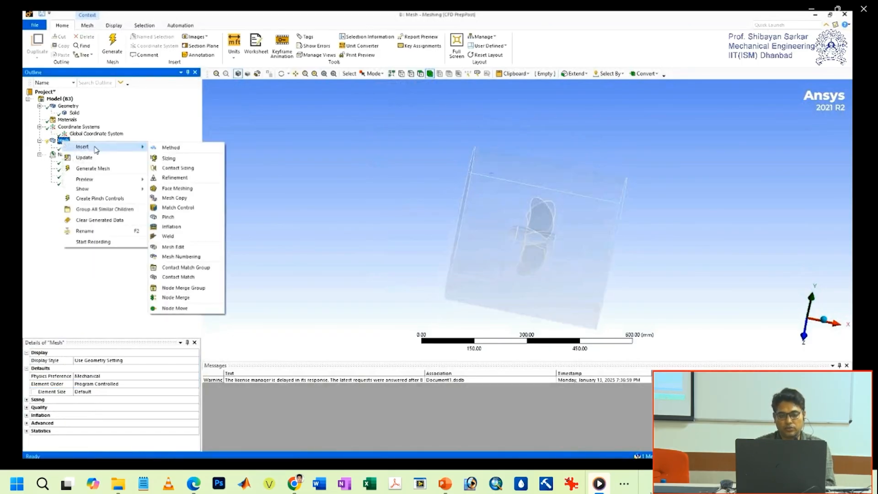
click(184, 118)
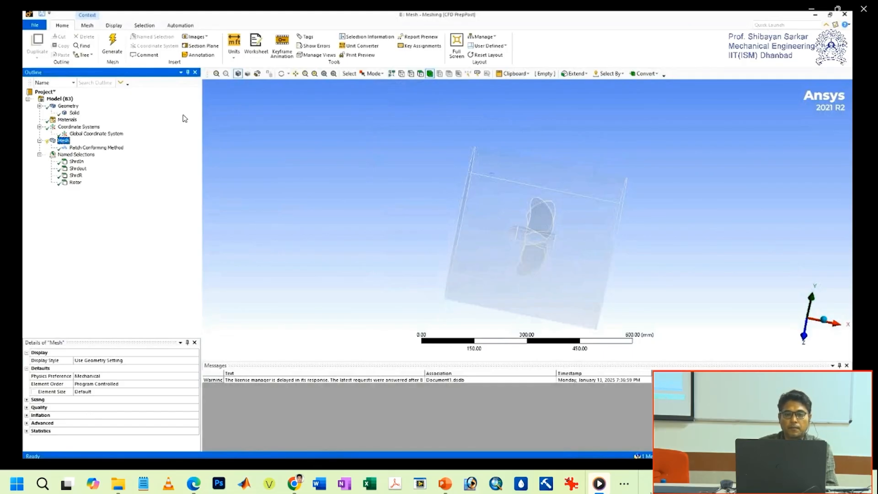
Insert an inflation on the rotating domain's body with the Rotor named selection as boundary and 10 maximum layers
right_click(62, 141)
mouse_move(87, 148)
click(174, 179)
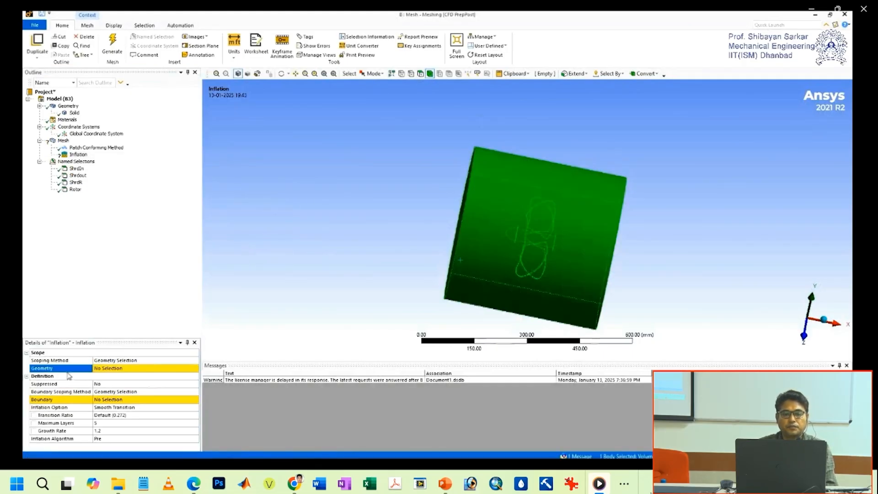
click(132, 392)
click(138, 405)
click(139, 400)
click(137, 430)
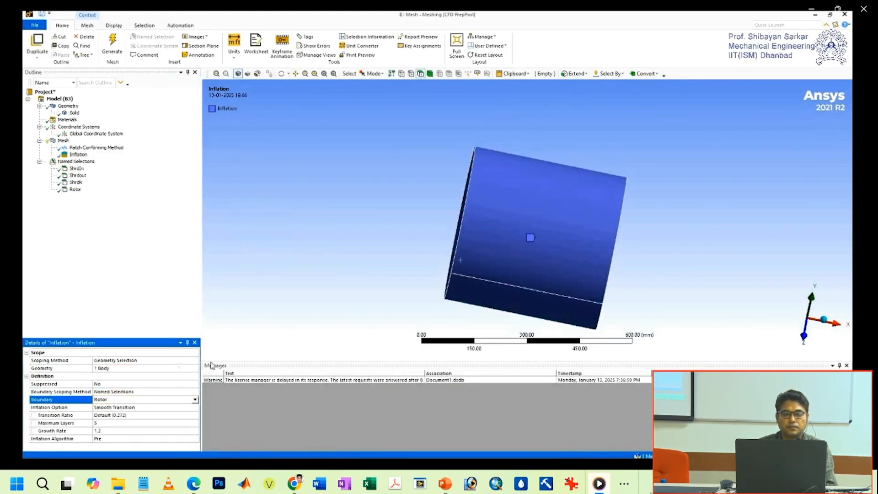
click(137, 423)
text(10)
click(165, 291)
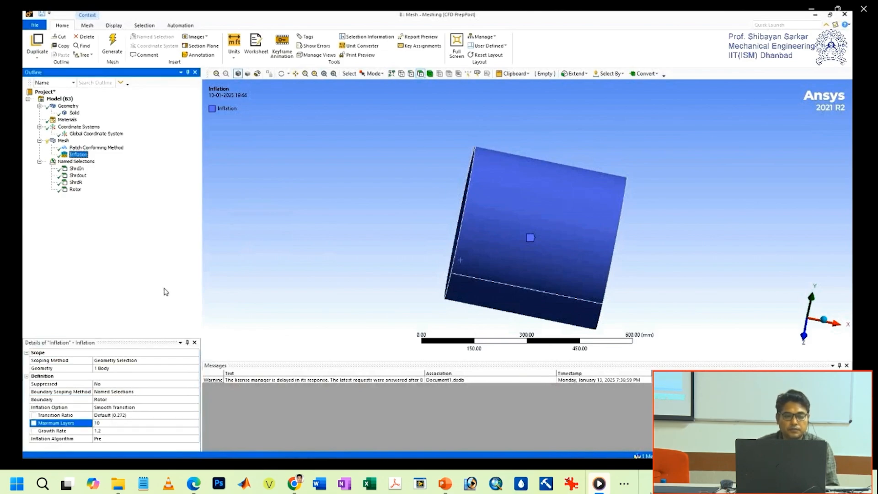
Try inserting a method and a contact sizing under the mesh, and delete both
right_click(79, 132)
right_click(62, 141)
mouse_move(103, 145)
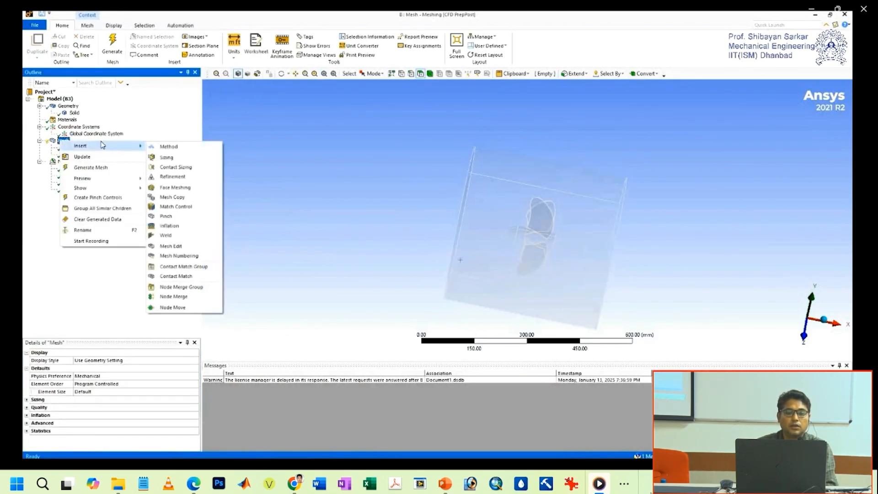
click(95, 277)
right_click(66, 141)
click(175, 147)
right_click(99, 161)
click(122, 270)
click(440, 275)
right_click(62, 142)
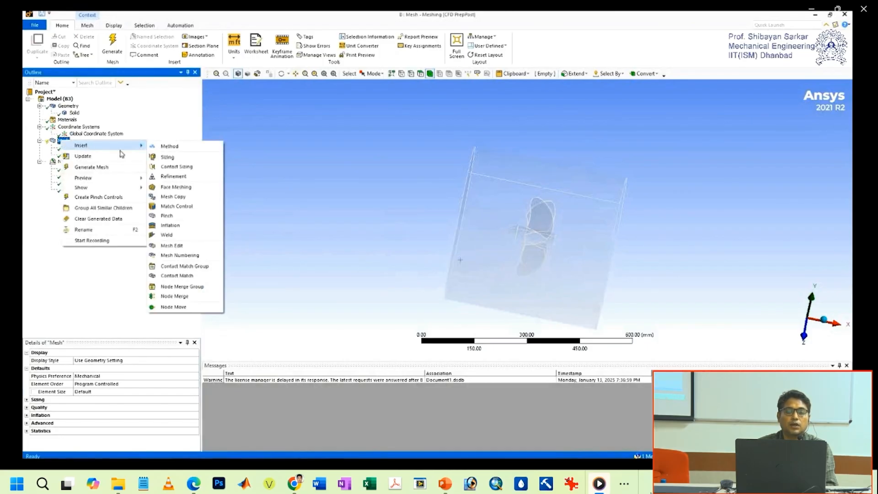
click(170, 167)
right_click(87, 162)
click(112, 252)
click(440, 275)
middle_drag(530, 197, 508, 238)
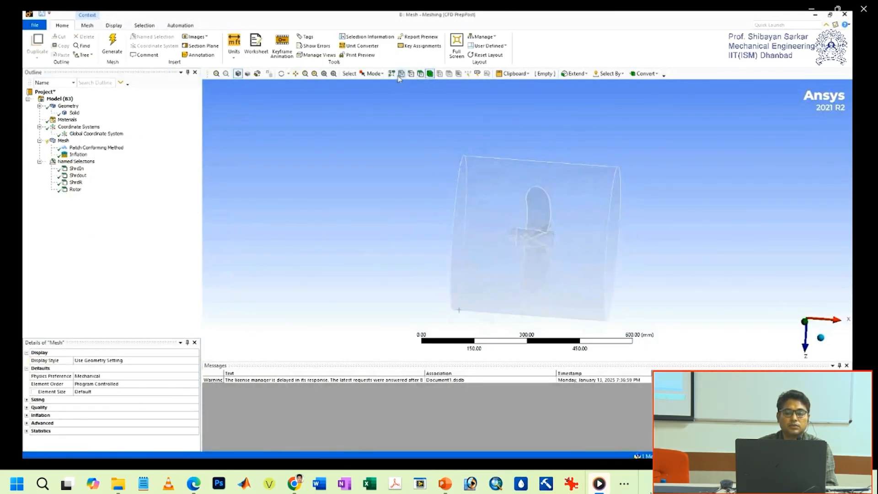
click(376, 74)
click(385, 93)
drag(482, 169, 578, 294)
middle_drag(485, 197, 501, 189)
click(376, 73)
click(384, 84)
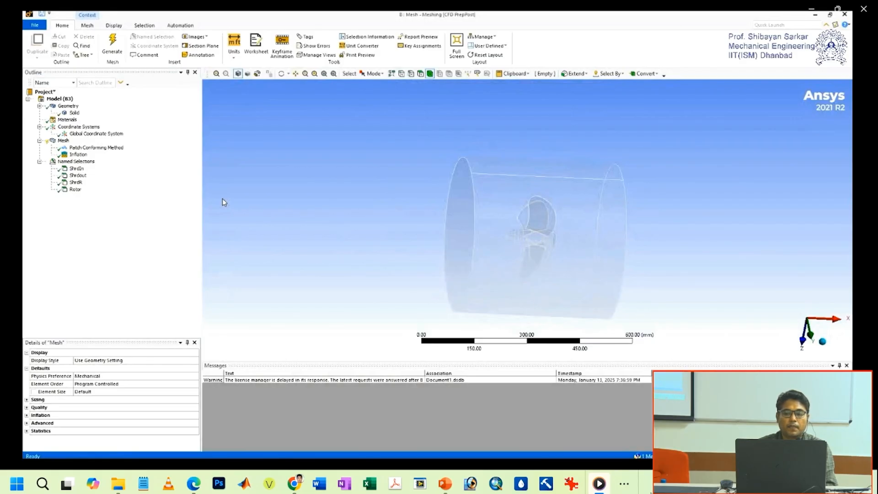
right_click(63, 140)
mouse_move(91, 188)
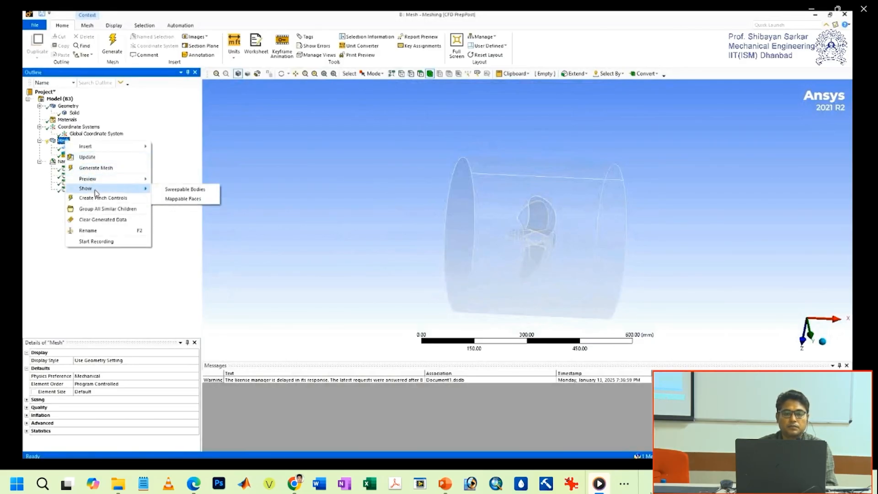
mouse_move(110, 146)
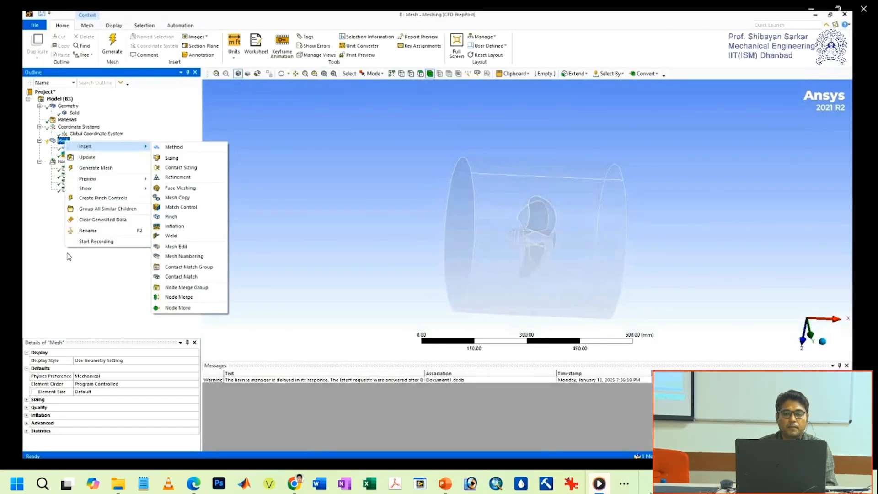
click(377, 203)
Set the mesh's physics preference to CFD, solver preference to CFX and element order to Quadratic
click(141, 376)
click(146, 401)
click(171, 384)
click(160, 397)
click(160, 392)
click(156, 407)
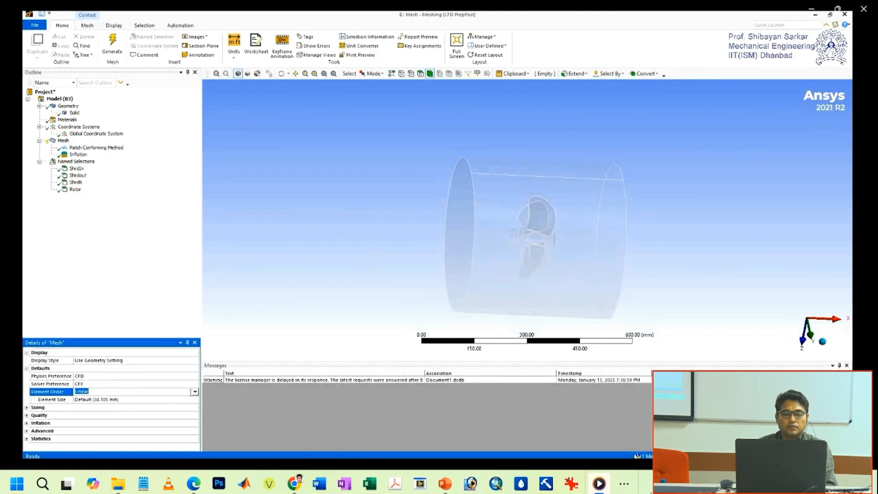
Set the maximum layers in the global inflation settings to 10 and generate the rotating domain's mesh
double_click(115, 407)
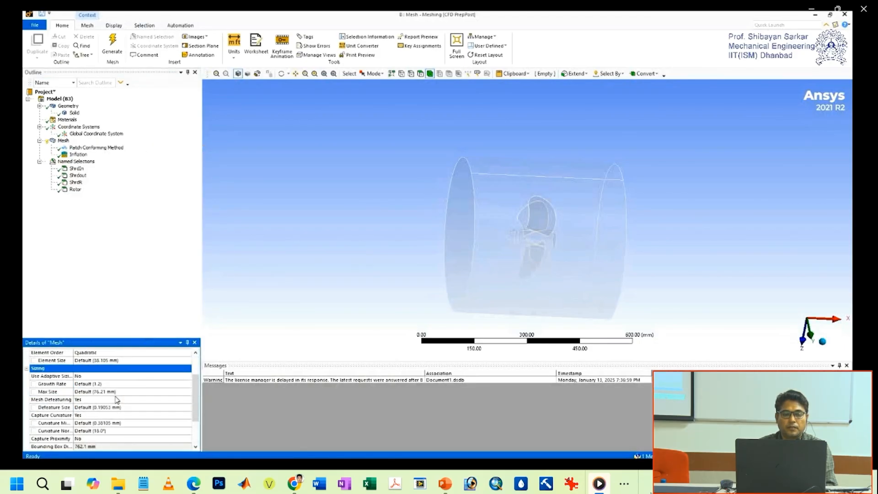
scroll(114, 407, down, 5)
click(50, 407)
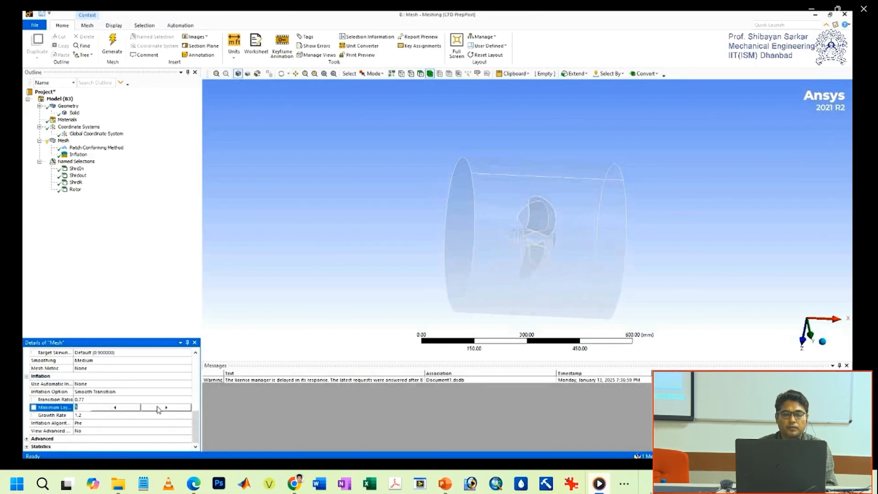
click(26, 438)
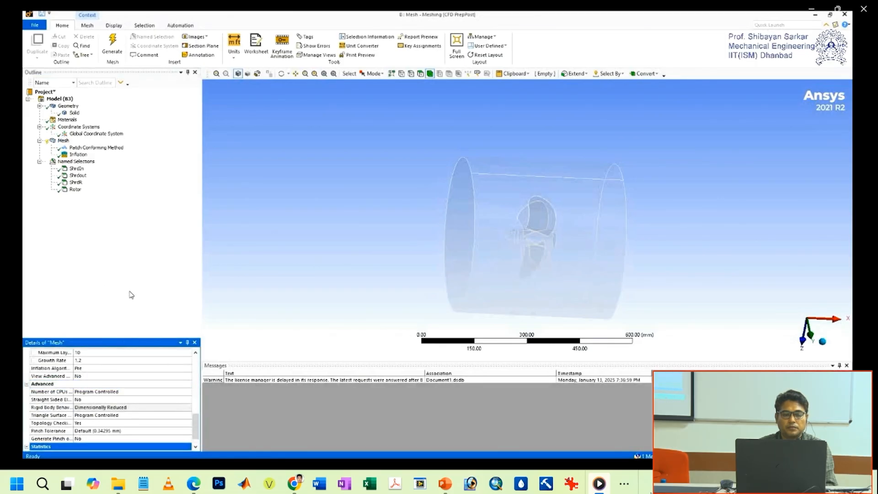
click(114, 300)
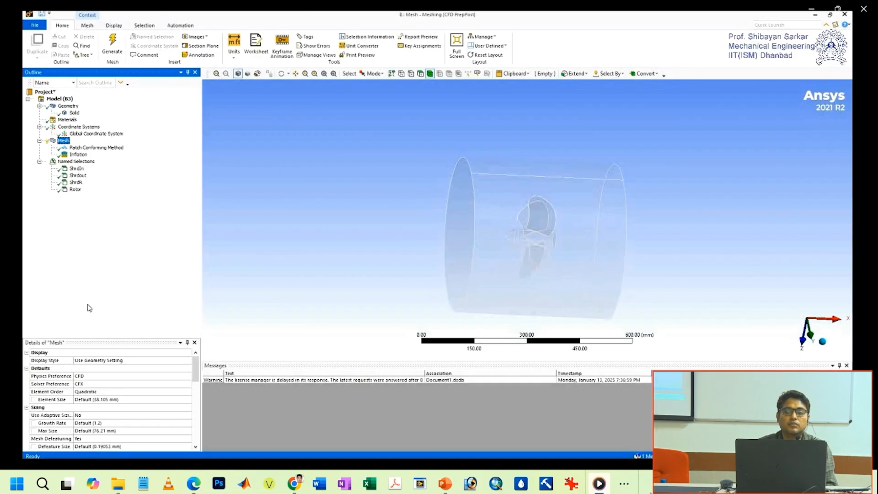
click(112, 42)
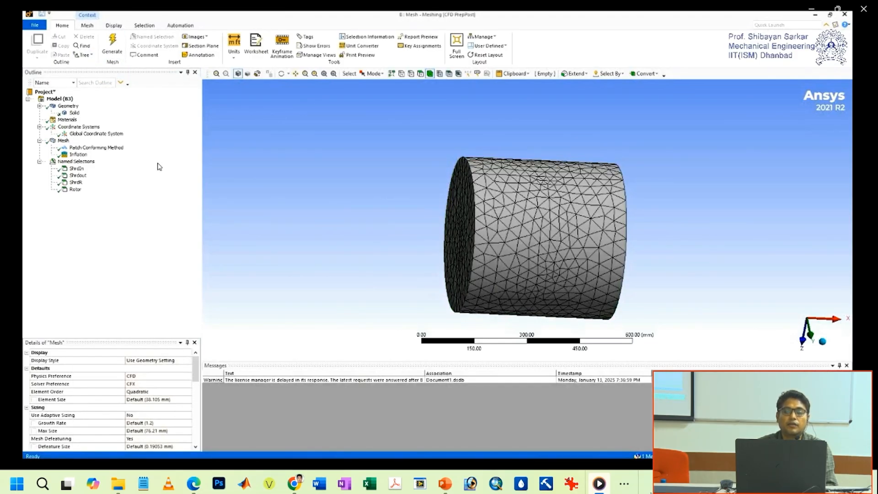
Review the generated mesh, the inflation settings and the ShrdIn, Shrdout, ShrdR and Rotor named selections
mouse_move(196, 370)
mouse_down()
mouse_move(195, 434)
mouse_move(196, 366)
mouse_up()
click(78, 155)
click(63, 140)
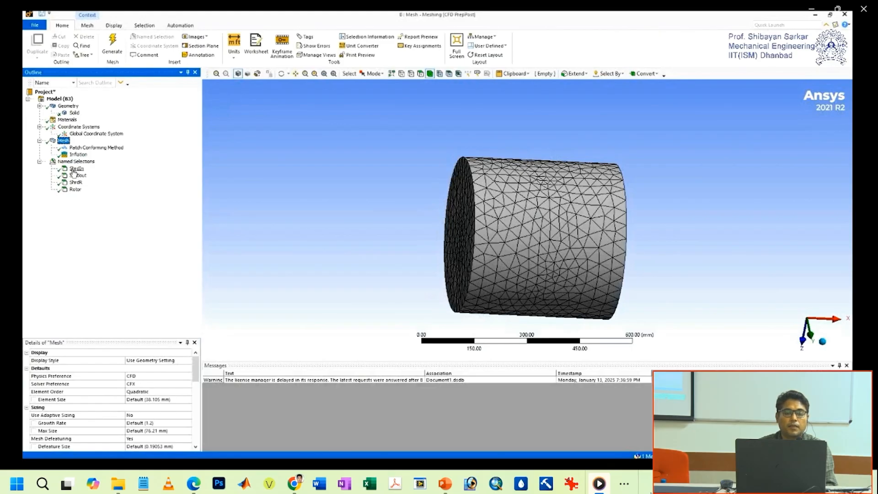
click(78, 155)
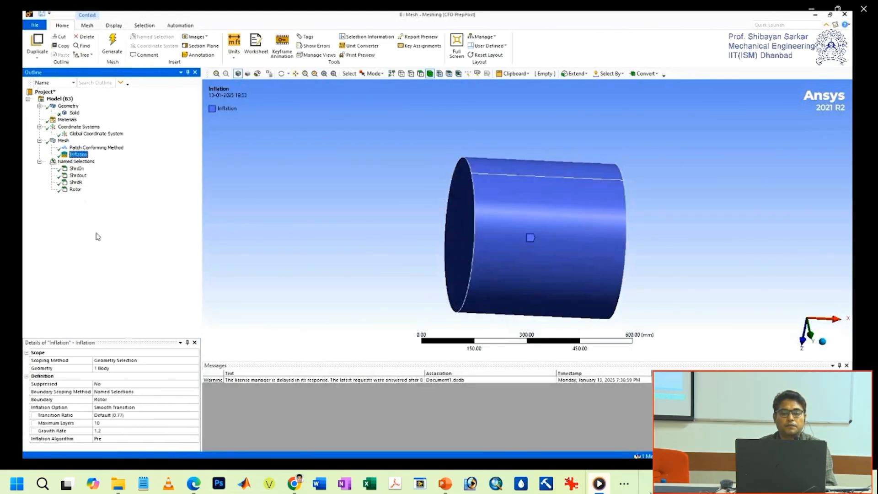
click(75, 189)
mouse_move(471, 237)
middle_down()
mouse_move(460, 263)
mouse_move(462, 247)
middle_up()
click(63, 140)
click(76, 189)
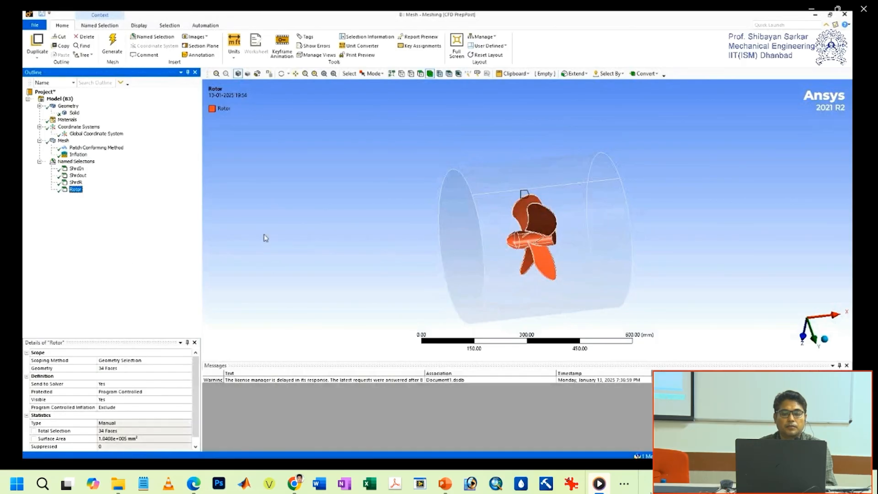
click(75, 183)
click(77, 169)
click(77, 176)
click(76, 182)
click(76, 190)
click(87, 134)
click(69, 120)
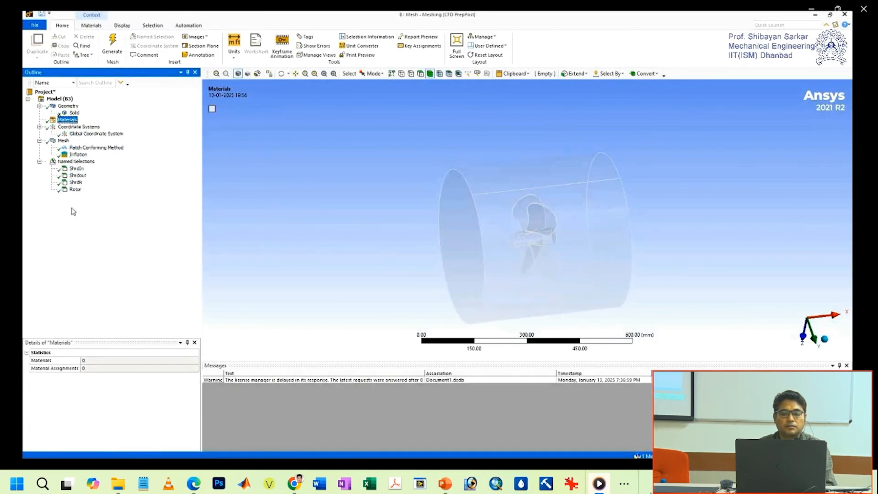
click(76, 189)
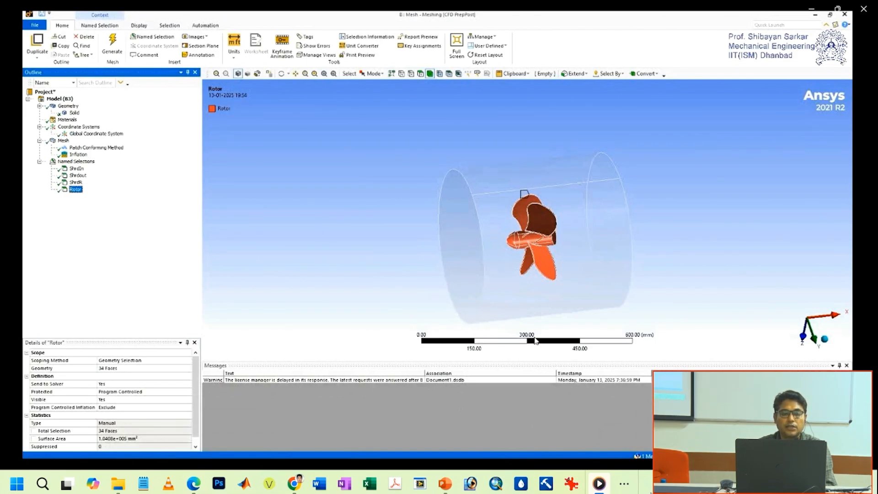
click(64, 141)
drag(196, 369, 151, 245)
click(68, 120)
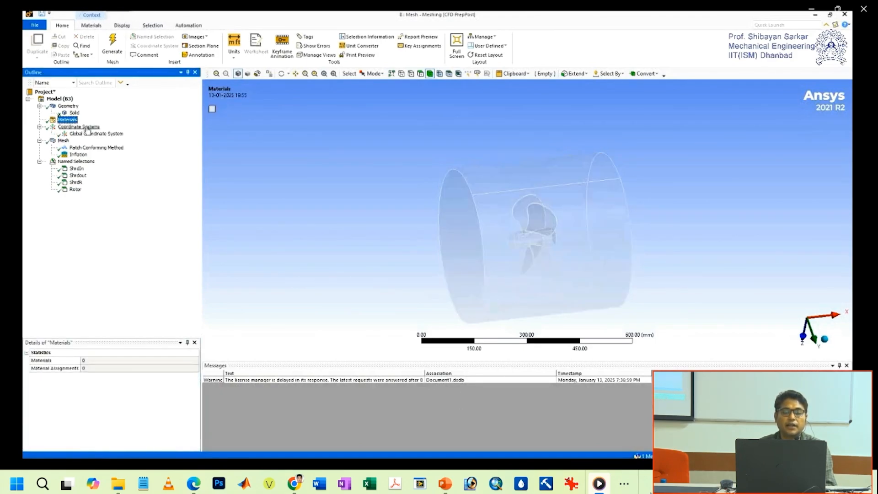
Change the inflation to First Layer Thickness with a first layer height of 0.01 mm and 12 maximum layers, and regenerate the mesh
click(87, 134)
key(Down)
key(Down)
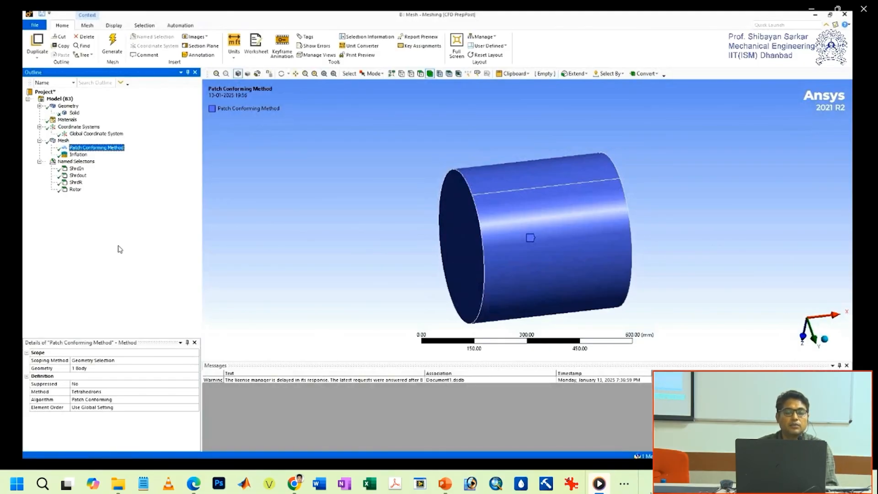
key(Down)
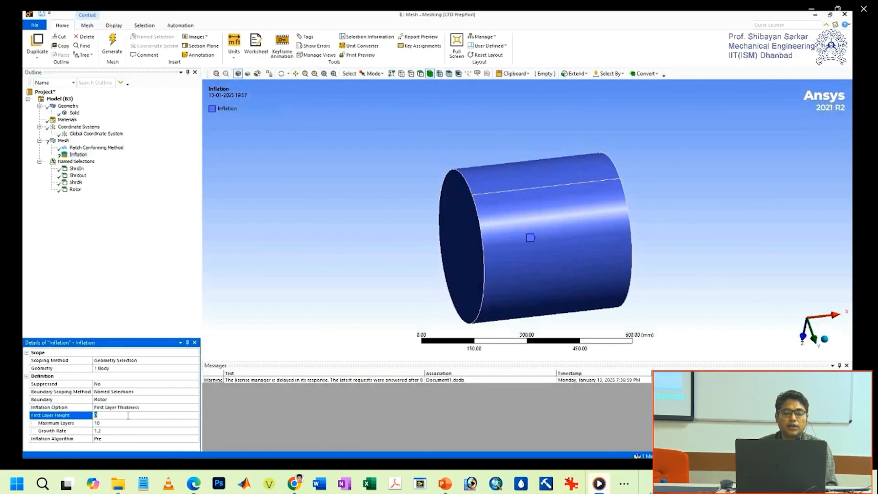
click(110, 423)
click(63, 141)
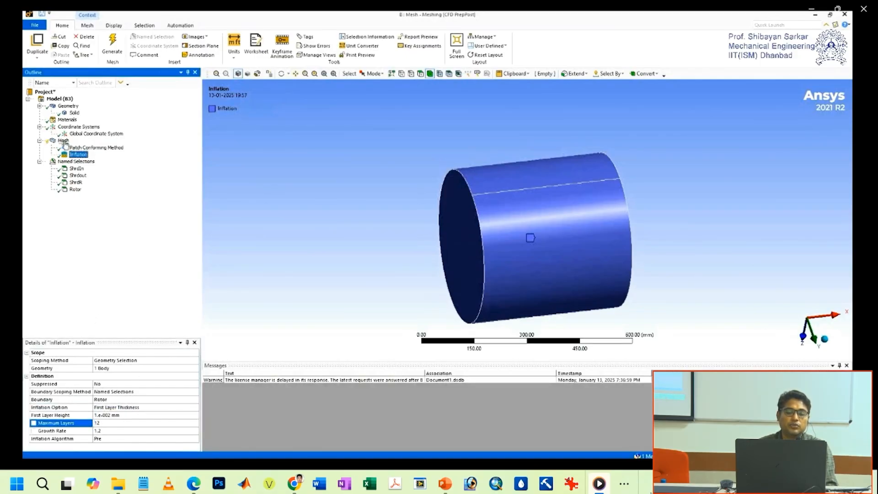
click(112, 44)
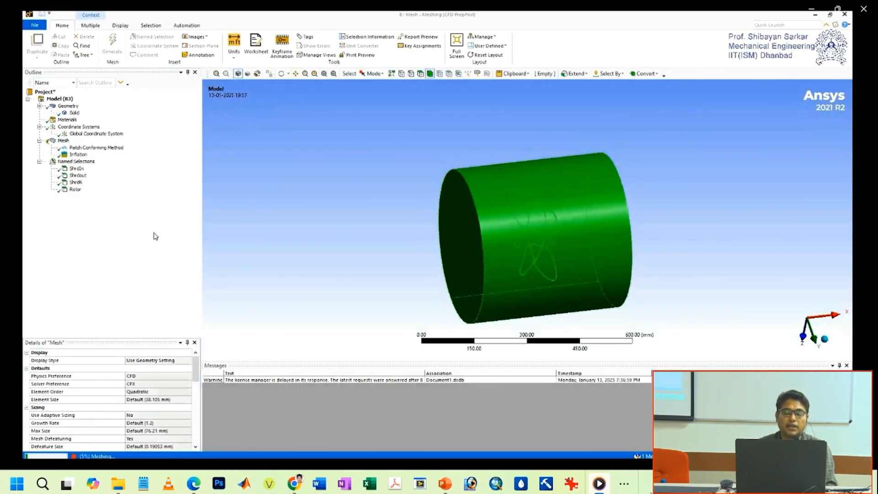
Update the rotating domain's Mesh component in the Workbench project and inspect the resulting mesh from several sides
key(Return)
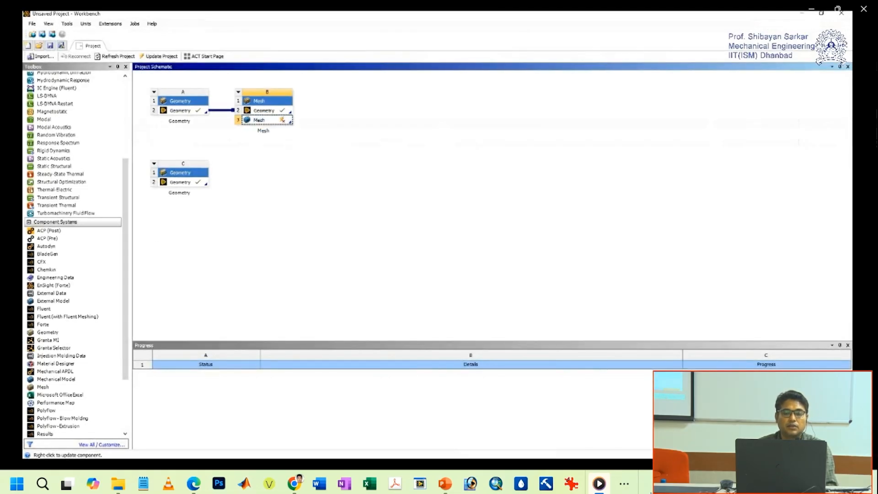
click(294, 142)
click(840, 114)
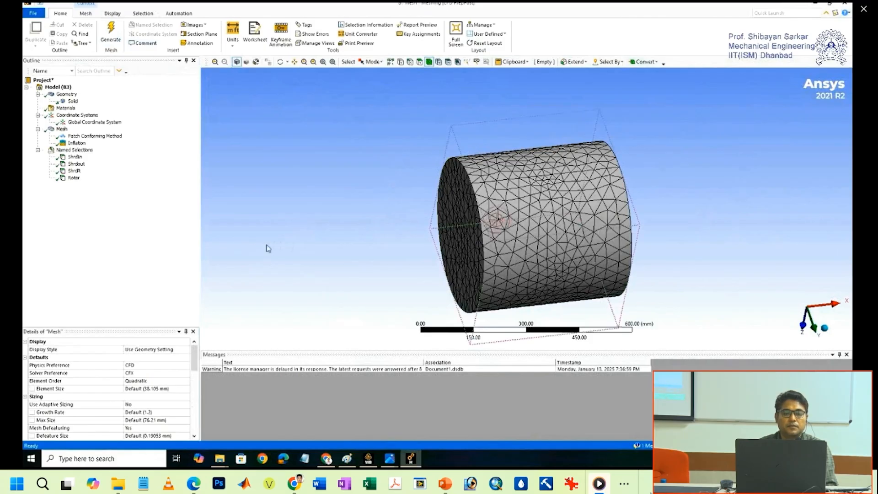
middle_drag(268, 248, 146, 400)
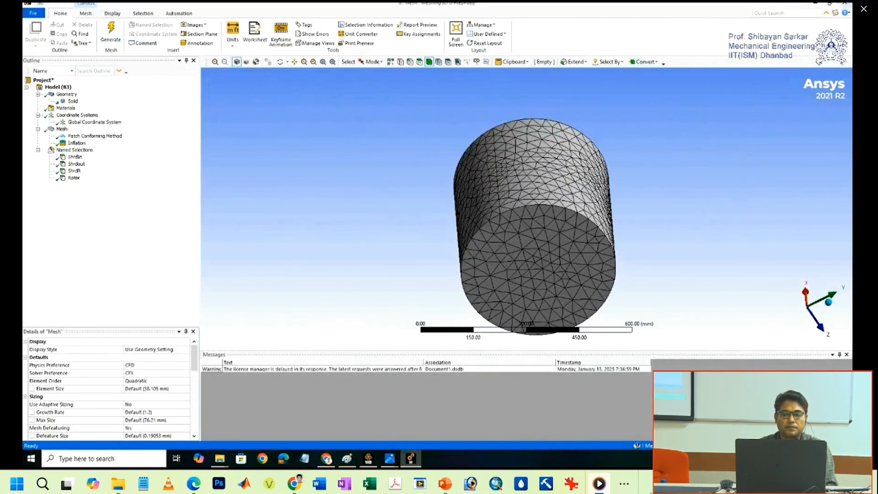
Return to the Workbench project and add a Mesh component system for the stationary domain's geometry
click(845, 2)
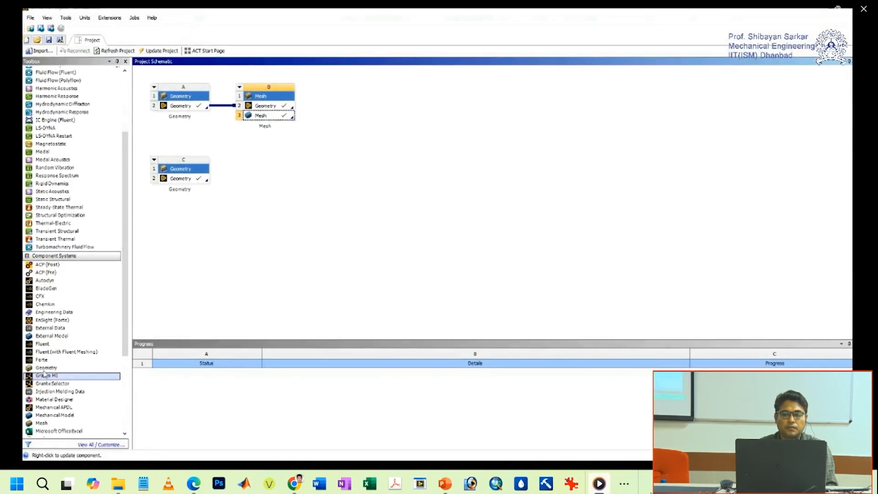
drag(41, 423, 258, 186)
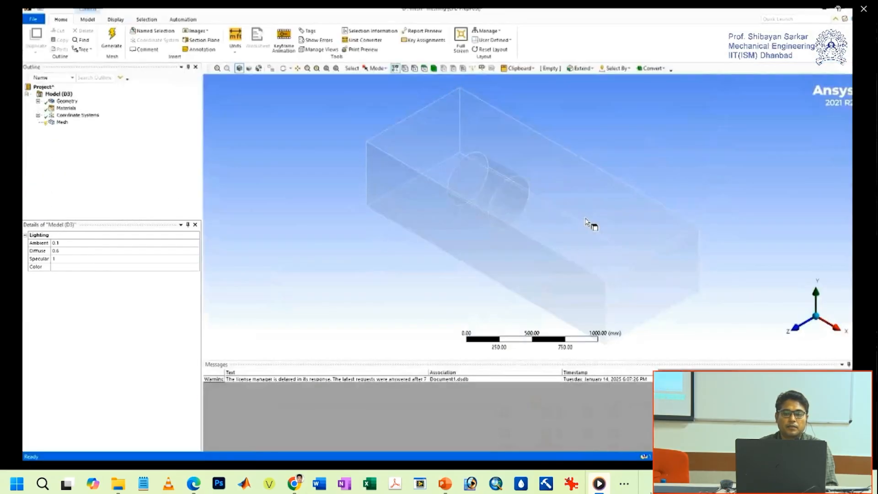
Set the stationary domain mesh's physics preference to CFD and solver preference to CFX, and change its element order
click(62, 122)
click(151, 259)
click(151, 283)
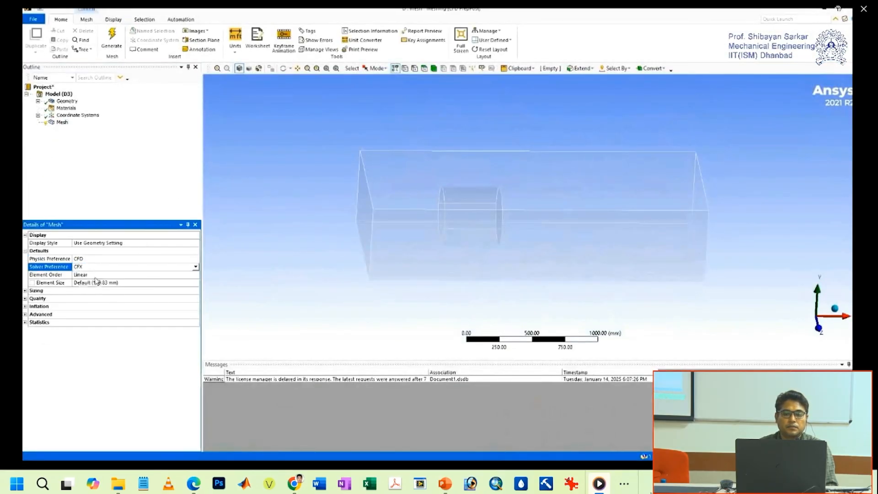
double_click(98, 274)
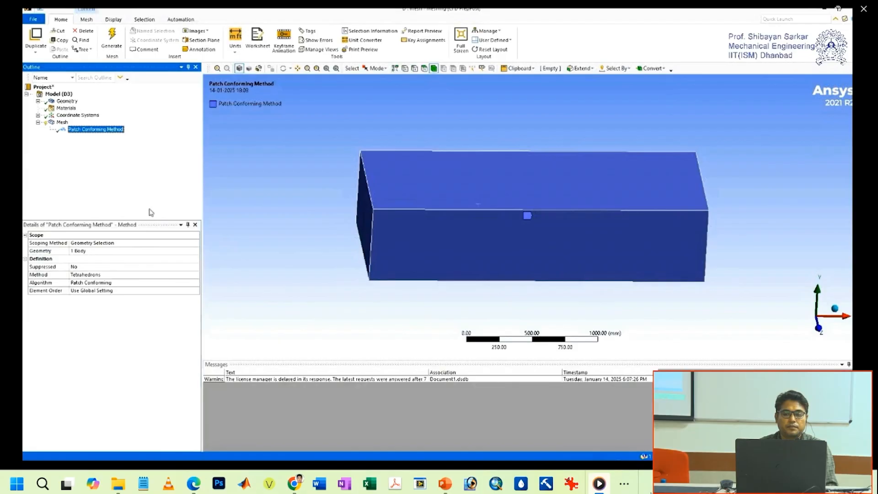
Create a named selection called Inlet from the stationary domain's end face on the negative X side
click(424, 68)
click(365, 205)
middle_drag(365, 205, 400, 222)
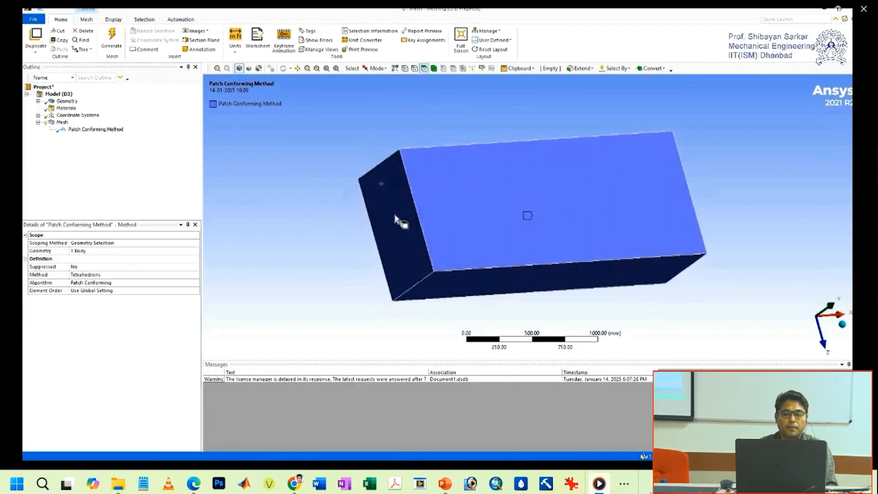
click(400, 221)
right_click(400, 222)
click(439, 414)
text(Inlet)
click(426, 299)
Create a named selection called Outlet from the opposite end face of the stationary domain
click(675, 222)
right_click(675, 221)
click(713, 414)
text(Outlet)
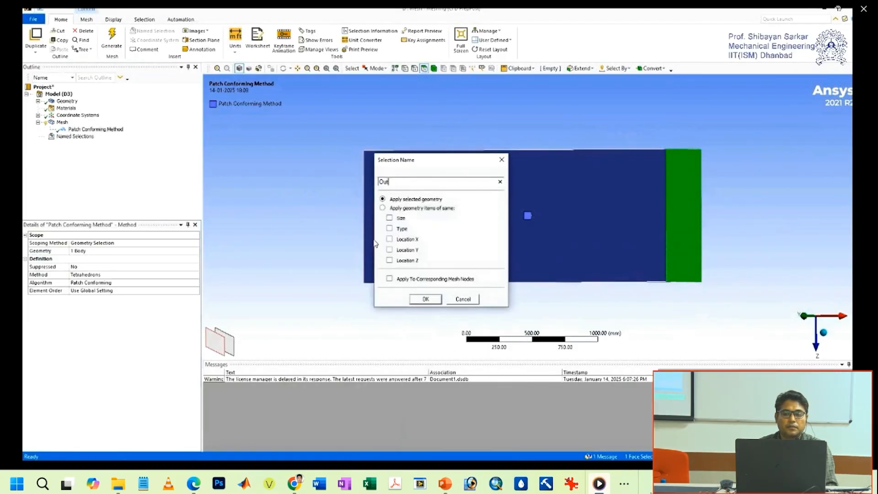
click(427, 300)
Create a named selection called Walls from the stationary domain's four outer side faces
click(38, 136)
click(75, 151)
middle_drag(264, 238, 257, 185)
click(440, 184)
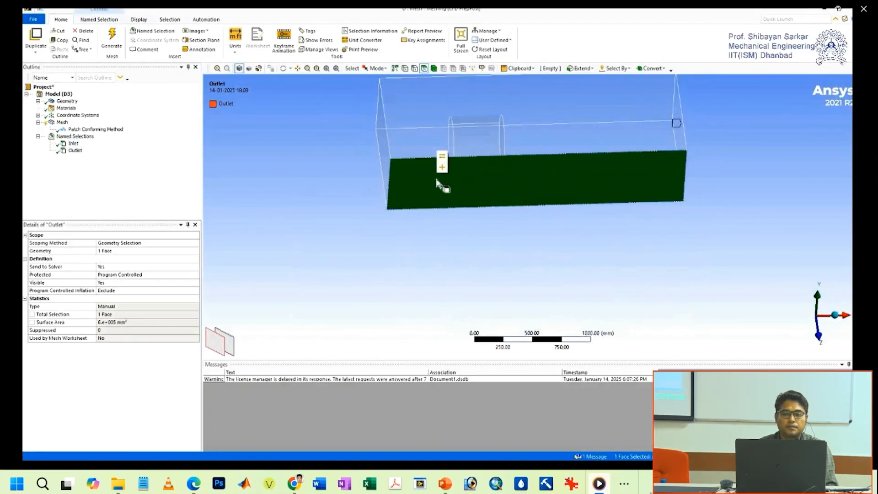
middle_drag(441, 184, 452, 238)
ctrl+click(453, 238)
right_click(238, 183)
click(264, 304)
text(Walls)
key(Return)
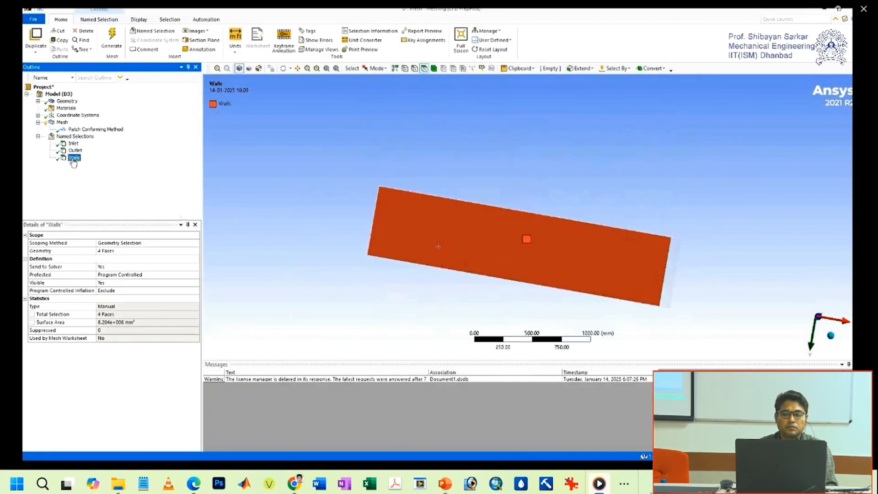
Hide the faces belonging to the Inlet, Outlet and Walls named selections to expose the inner cylinder
middle_drag(423, 185, 326, 198)
click(73, 144)
shift+click(74, 157)
key(F8)
click(462, 240)
right_click(462, 241)
mouse_move(485, 246)
right_click(452, 250)
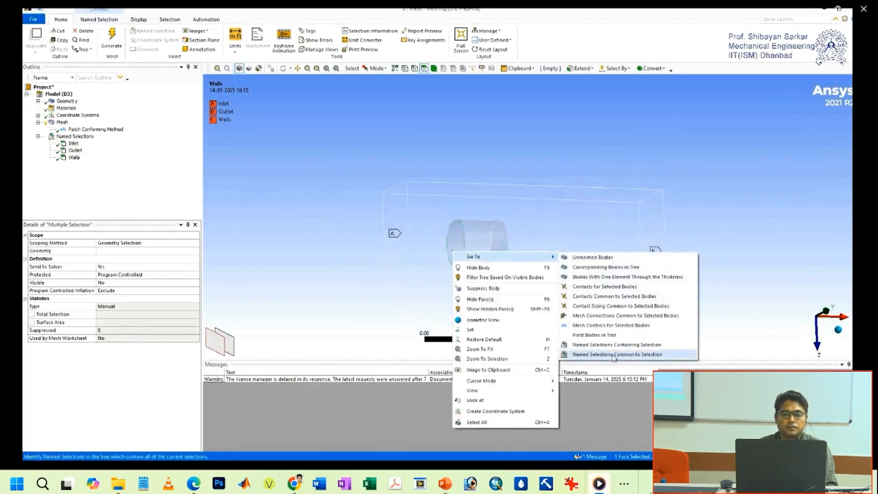
right_click(455, 245)
click(274, 268)
click(458, 231)
right_click(458, 231)
right_click(459, 244)
right_click(492, 244)
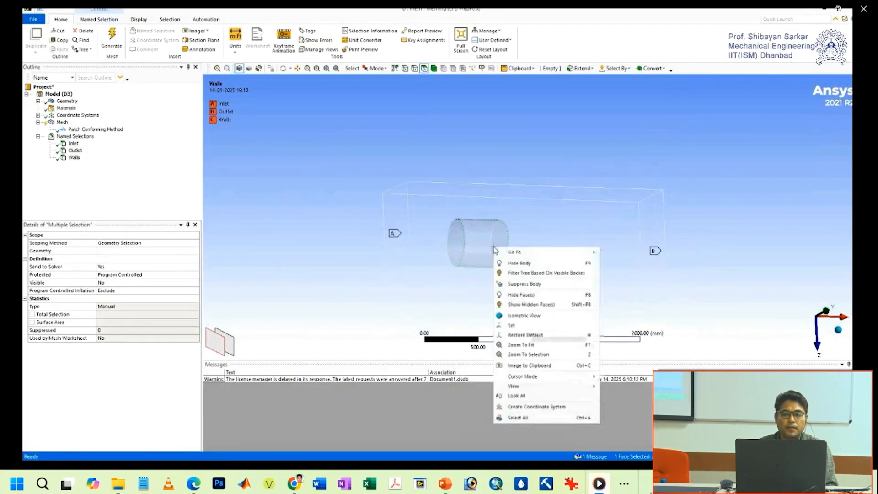
click(289, 233)
right_click(449, 250)
click(284, 206)
click(74, 144)
ctrl+click(75, 151)
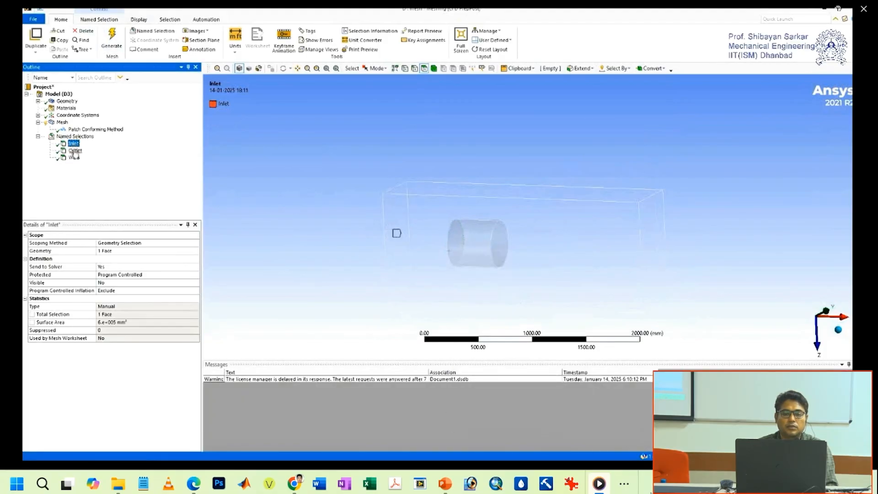
ctrl+click(74, 158)
right_click(76, 156)
click(98, 184)
click(304, 288)
click(73, 144)
ctrl+click(75, 151)
ctrl+click(75, 158)
right_click(75, 159)
click(98, 185)
Create named selections called Shrdsin and Shrdsout from the inner cylinder's circular end faces on the negative and positive X sides
click(461, 239)
right_click(459, 240)
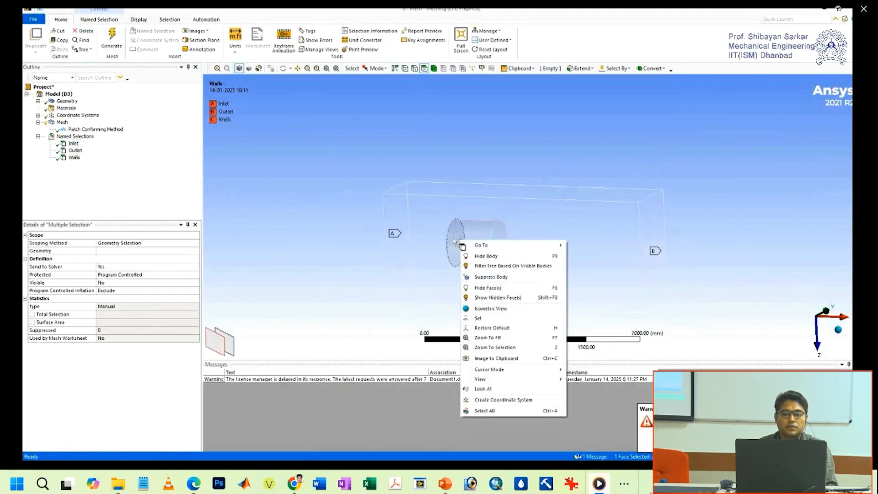
click(550, 232)
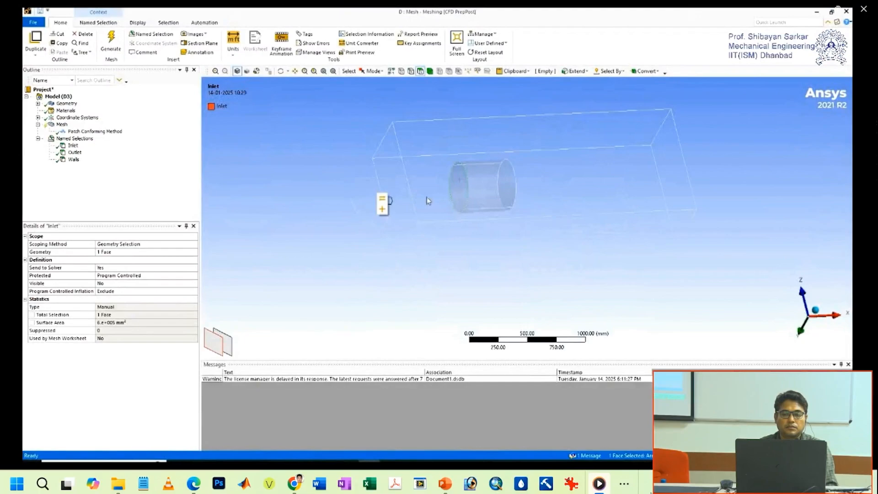
text(nShrd)
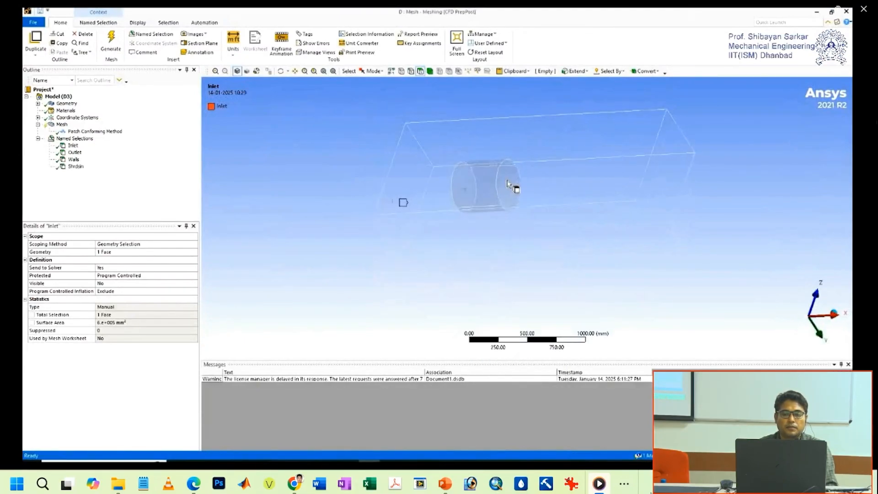
text(nShrdsout)
key(Return)
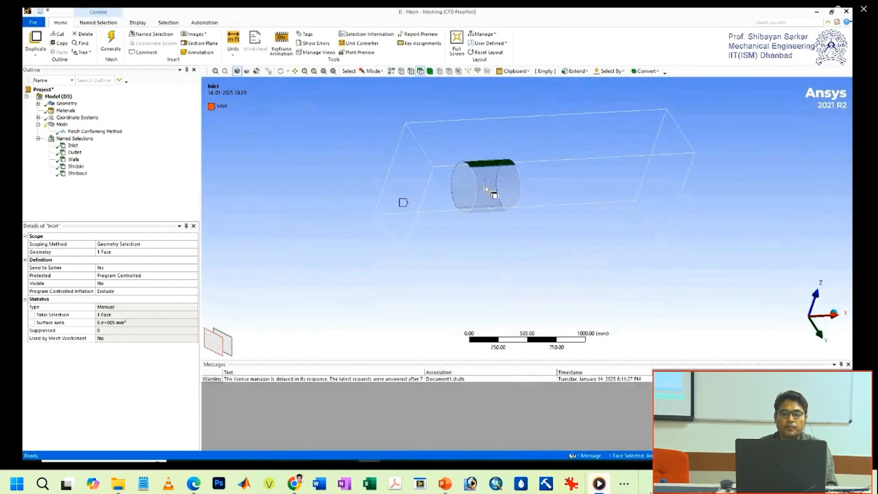
Create a named selection called ShrdS from the two curved side faces of the inner cylinder
middle_drag(494, 192, 483, 166)
right_click(488, 185)
click(508, 239)
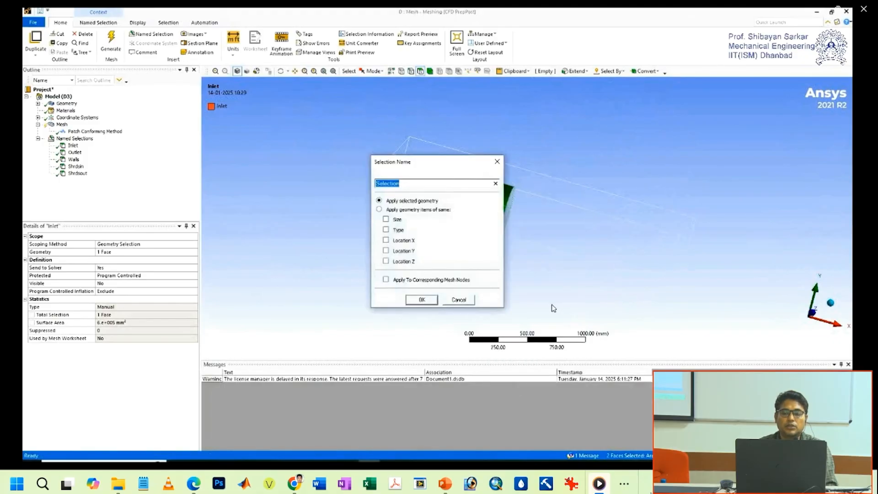
text(ShrdS)
click(417, 301)
Examine the faces assigned to each named selection, from ShrdS back to Inlet
click(74, 180)
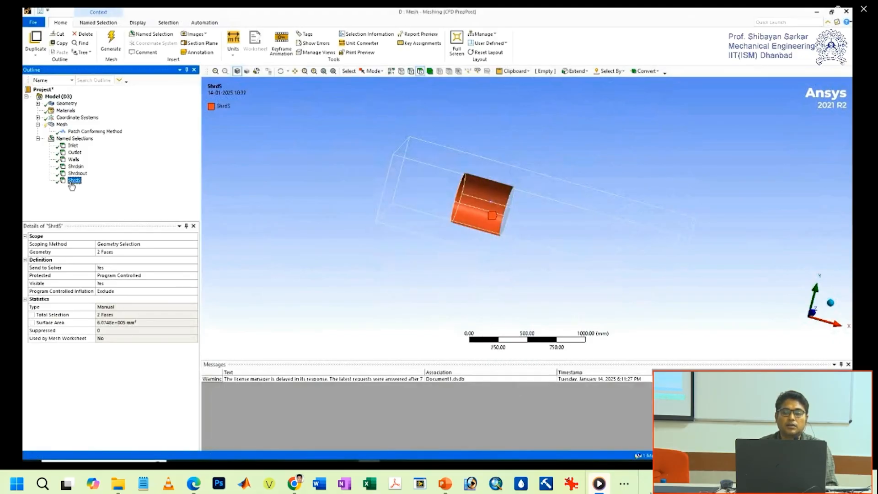
key(Up)
key(Up)
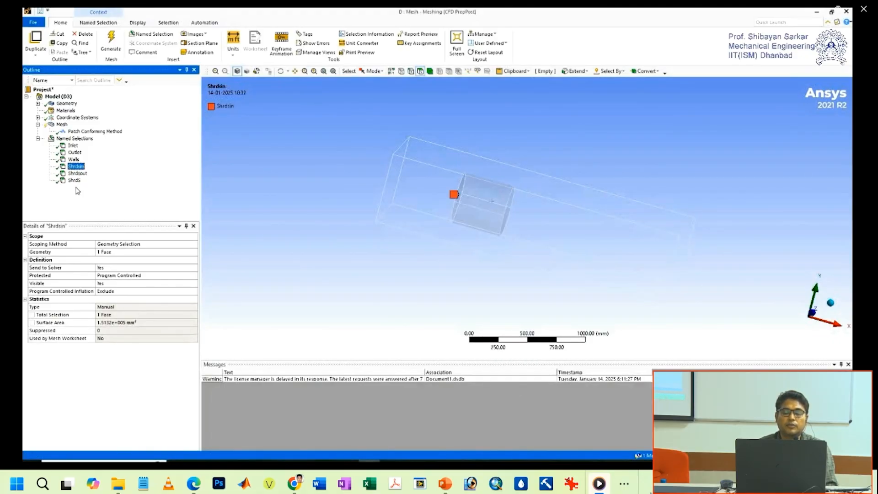
key(Up)
key(Up)
key(Up)
shift+click(73, 159)
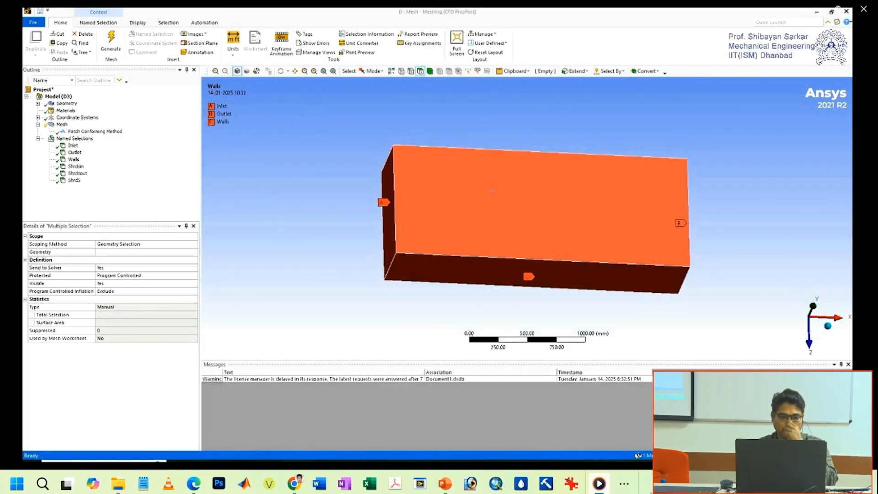
right_click(61, 124)
mouse_move(84, 132)
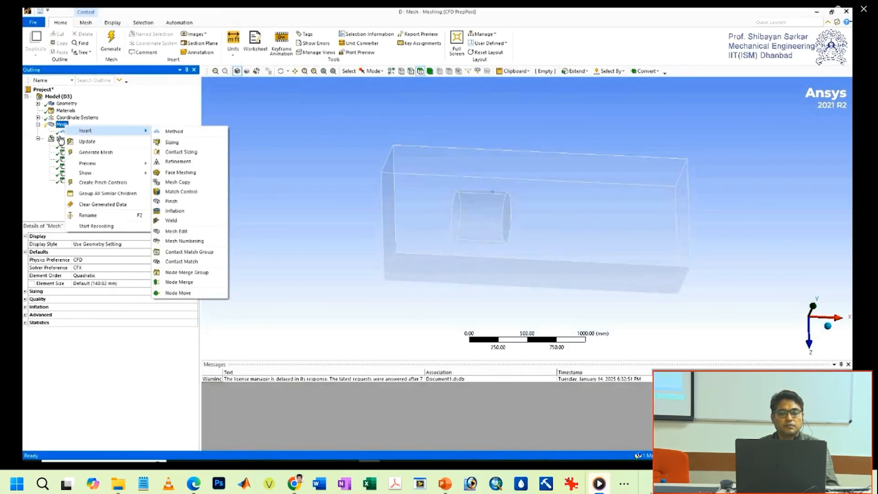
click(174, 210)
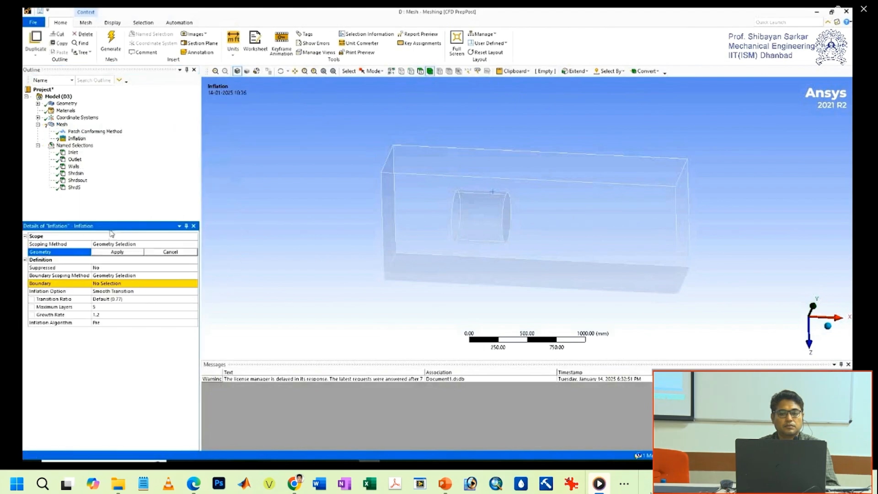
click(120, 284)
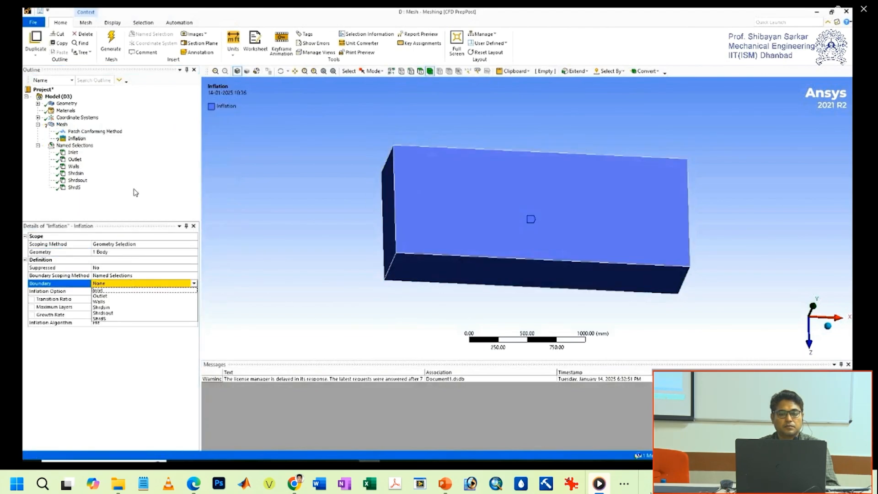
right_click(77, 138)
click(112, 192)
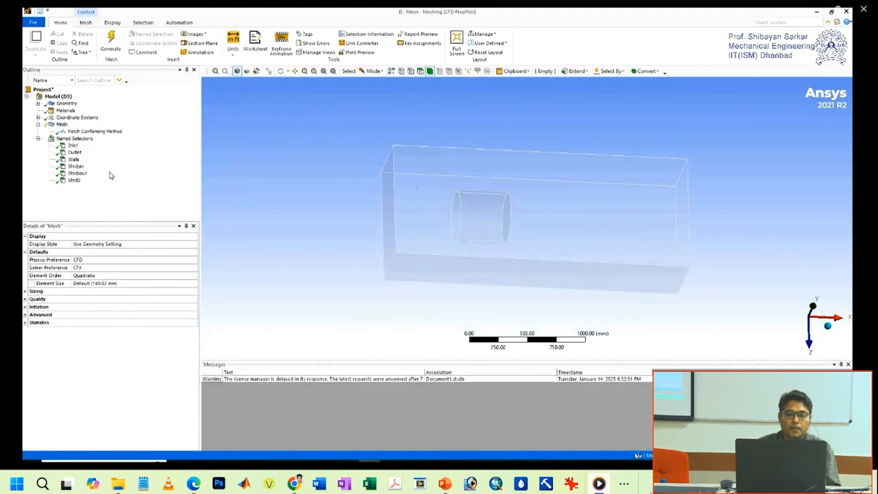
Add a body sizing to the stationary domain with an element size of 20 mm
right_click(62, 124)
mouse_move(86, 128)
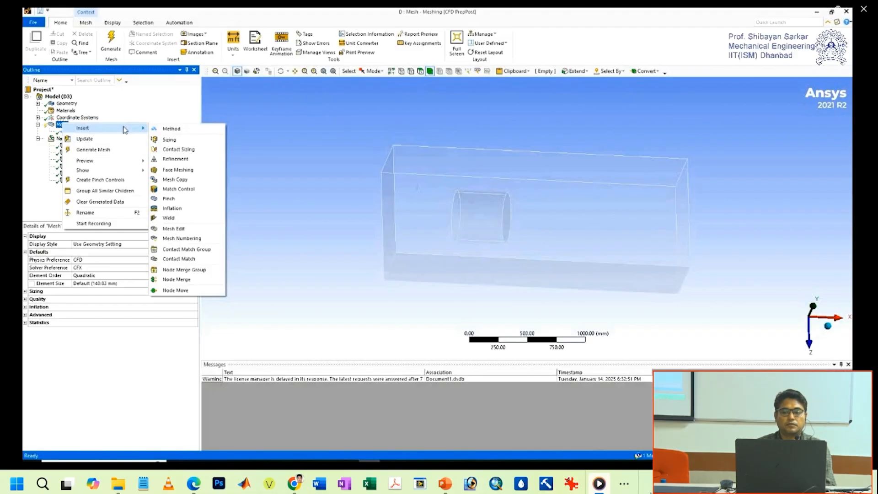
click(169, 139)
click(119, 283)
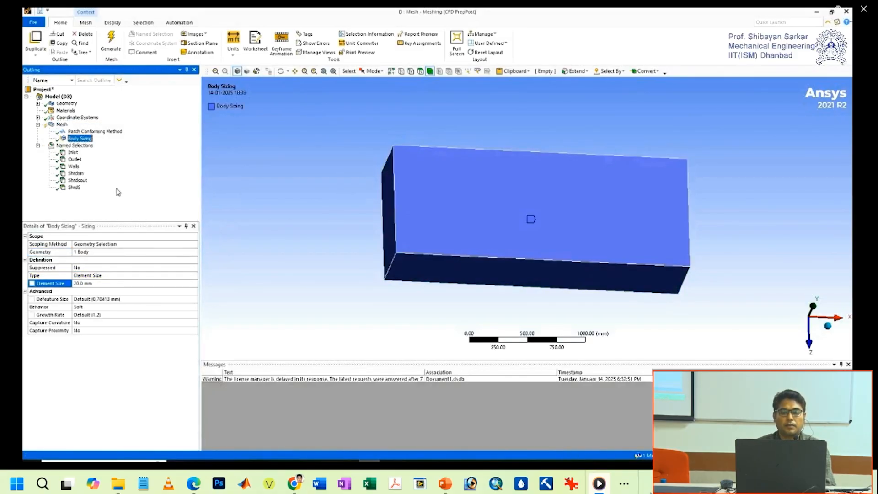
Set the mesh's inflation option to First Layer Thickness with a first layer height of 1e-3 mm and 12 maximum layers
click(62, 125)
click(25, 292)
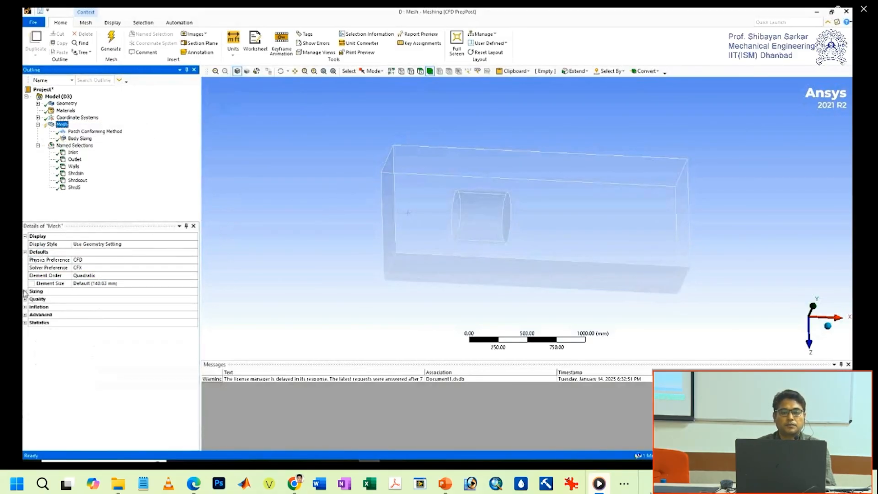
click(25, 361)
click(99, 371)
click(146, 386)
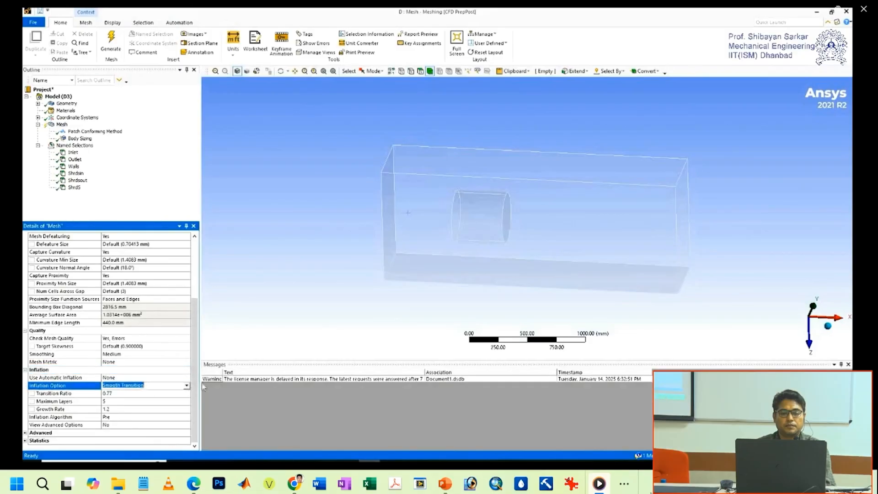
click(124, 409)
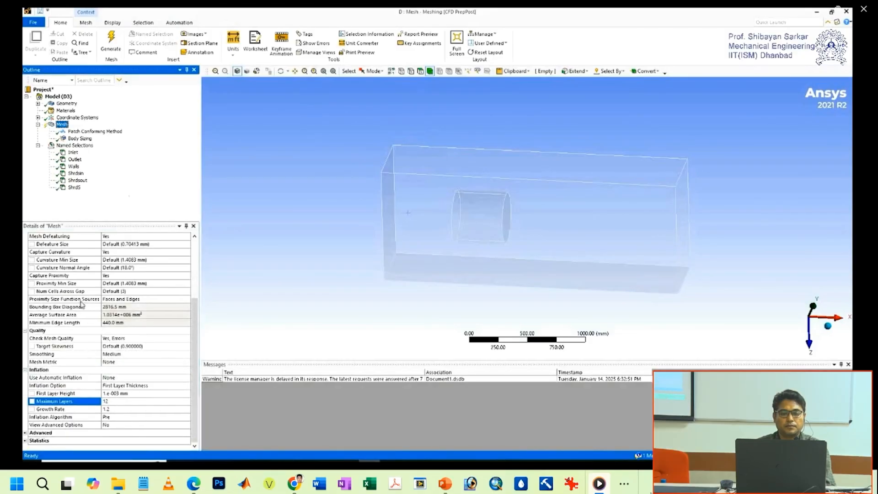
Generate the stationary domain's mesh and check its node and element statistics
click(111, 41)
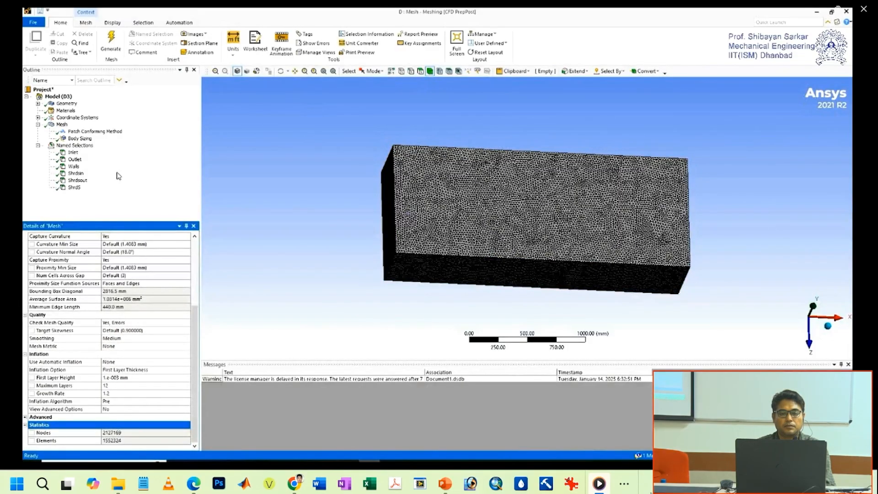
click(331, 259)
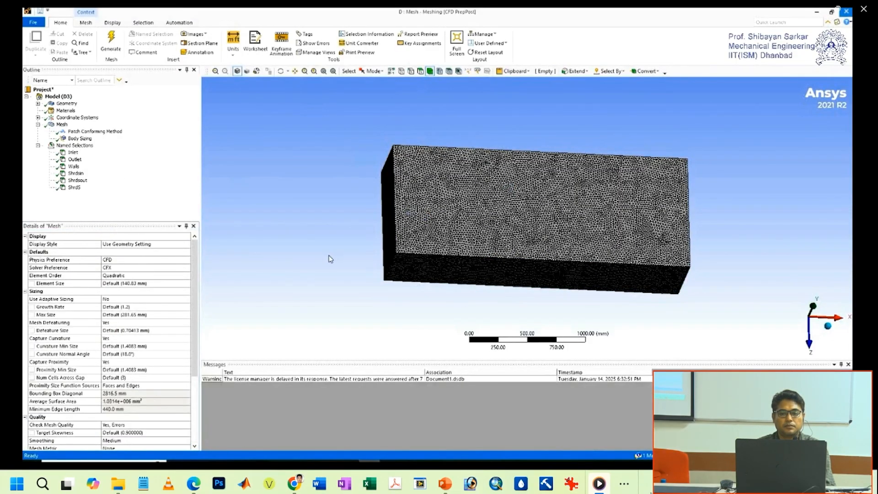
click(816, 11)
Switch to the Workbench project, add a CFX component system and connect both Mesh cells to its Setup cell
click(348, 462)
scroll(55, 395, down, 4)
scroll(55, 396, up, 1)
drag(42, 226, 346, 110)
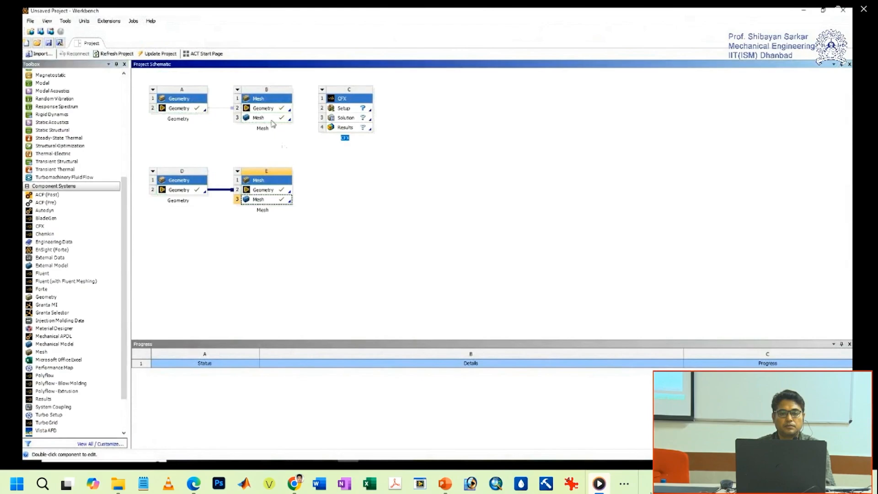
drag(283, 120, 344, 108)
drag(259, 199, 344, 108)
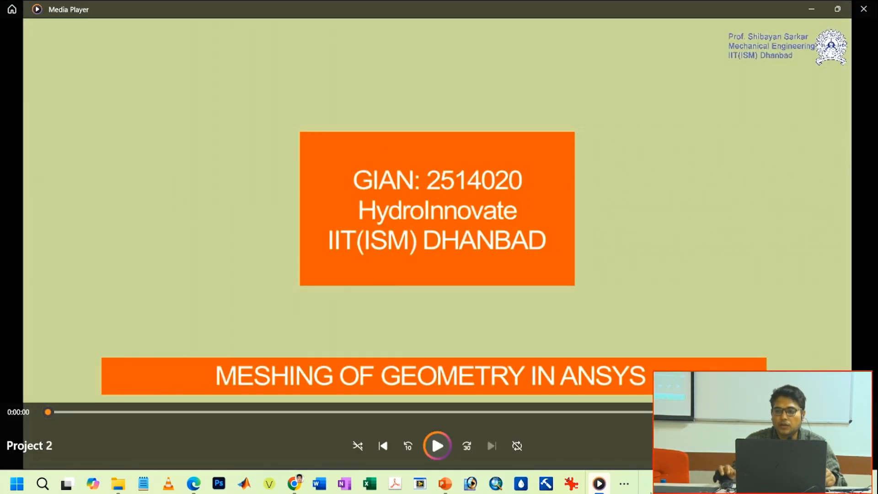
Close the meshing video and open the presentation Tutorial_3_1_ANSYS tutorial CFX setup- 19-02-2025
click(863, 9)
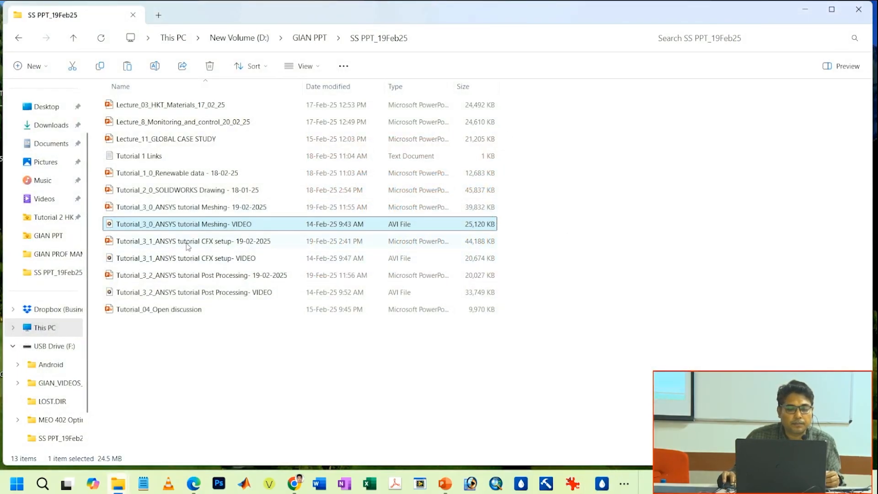
double_click(189, 243)
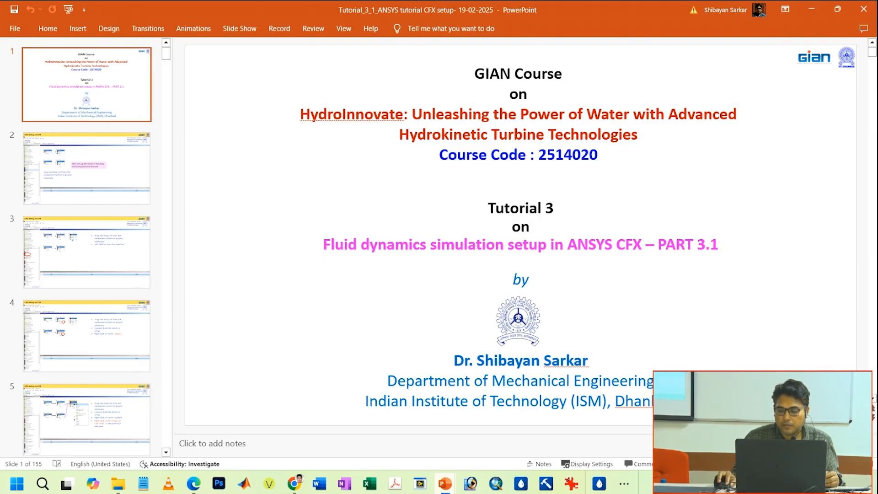
key(F5)
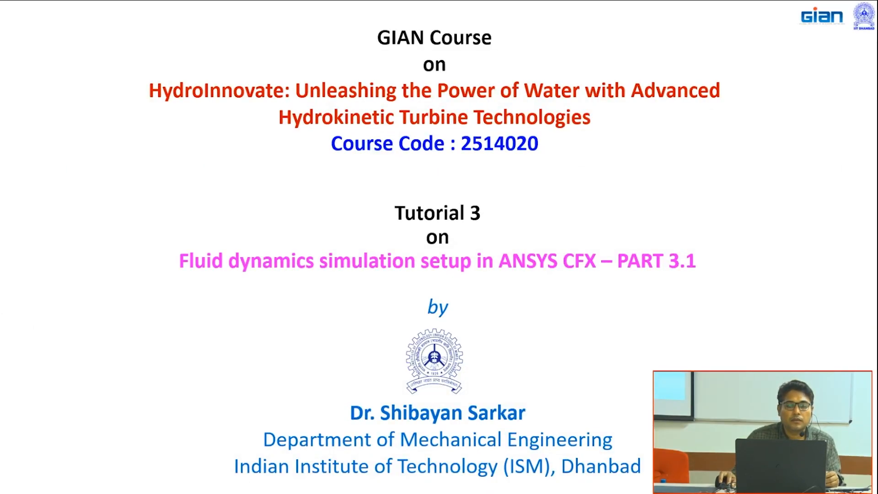
key(Escape)
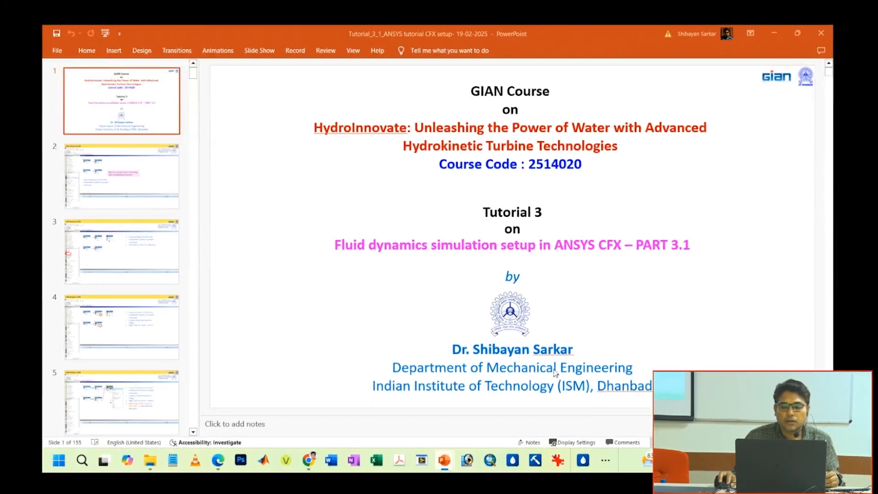
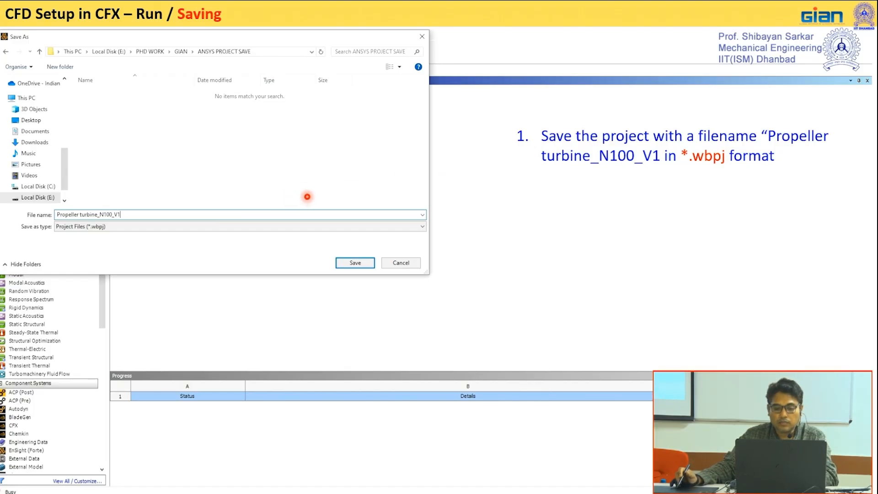
key(Right)
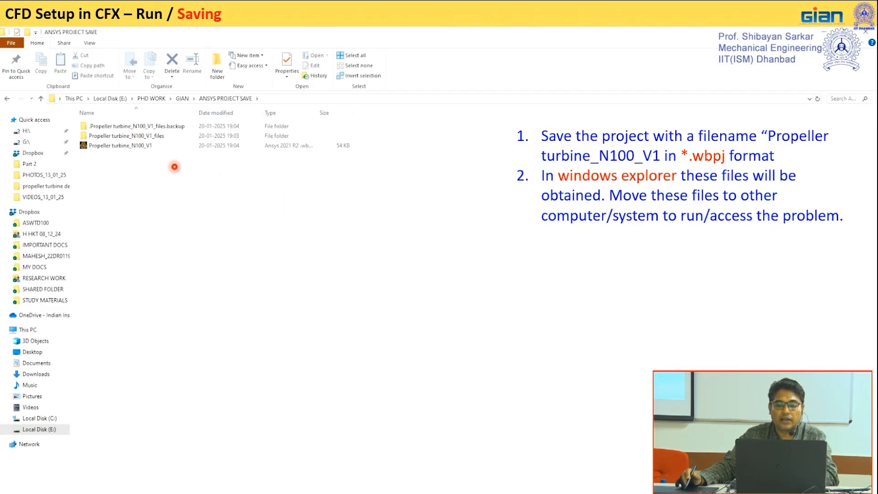
key(Right)
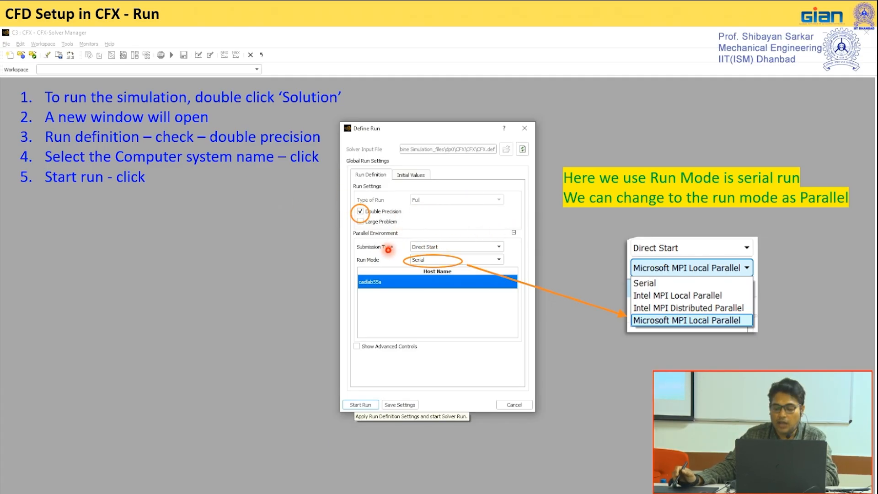
key(Right)
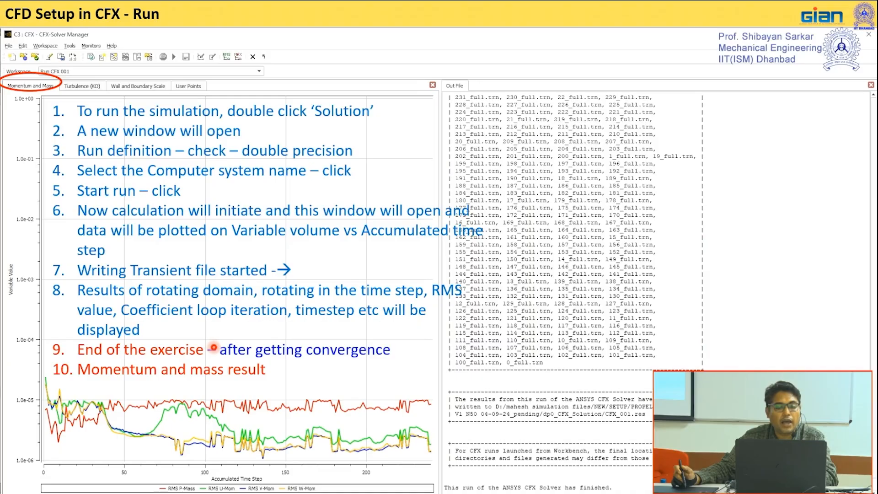
key(Right)
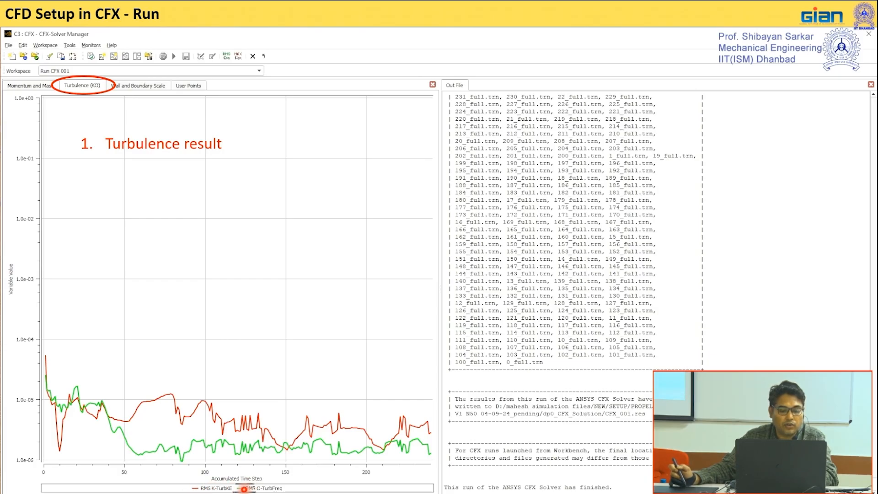
Page through the CFX-Solver Manager slides on wall scale, monitor points and saving the results up to the closing slide
key(Right)
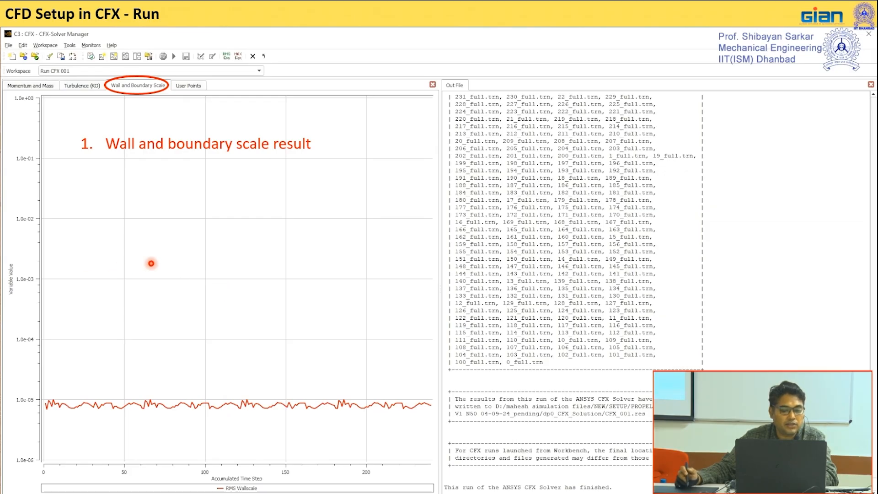
key(Right)
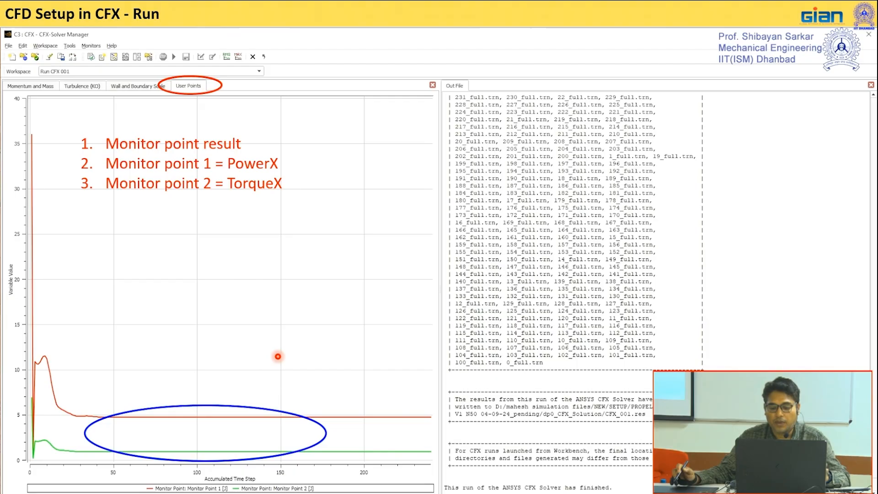
key(Right)
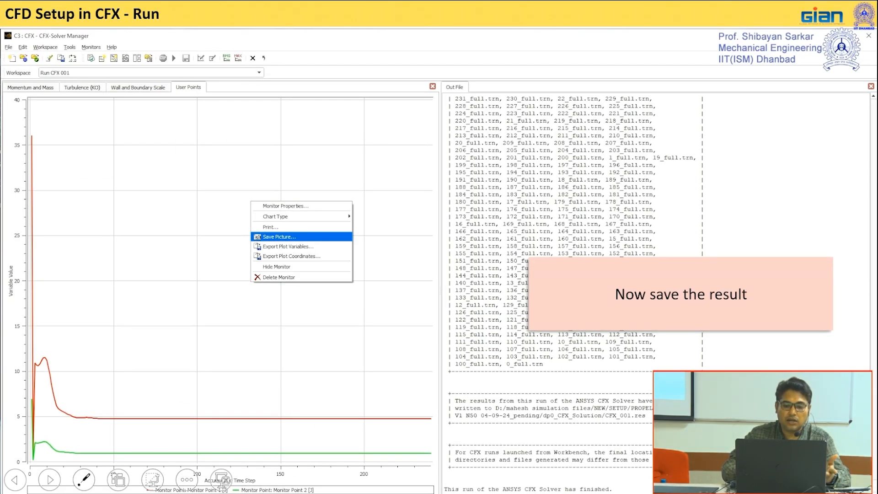
key(Right)
key(Right)
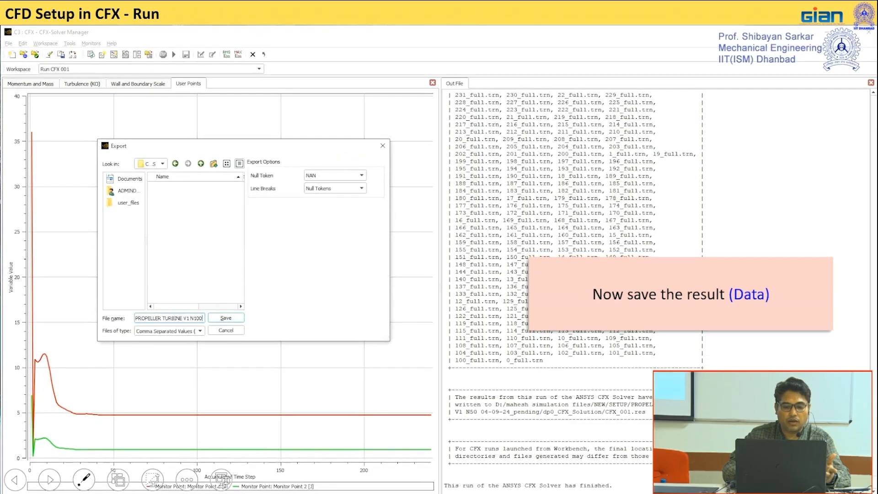
key(Left)
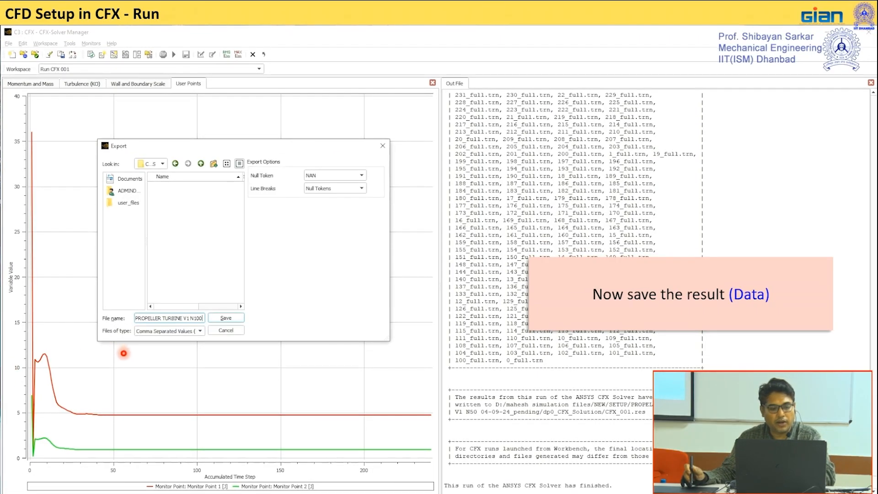
key(Right)
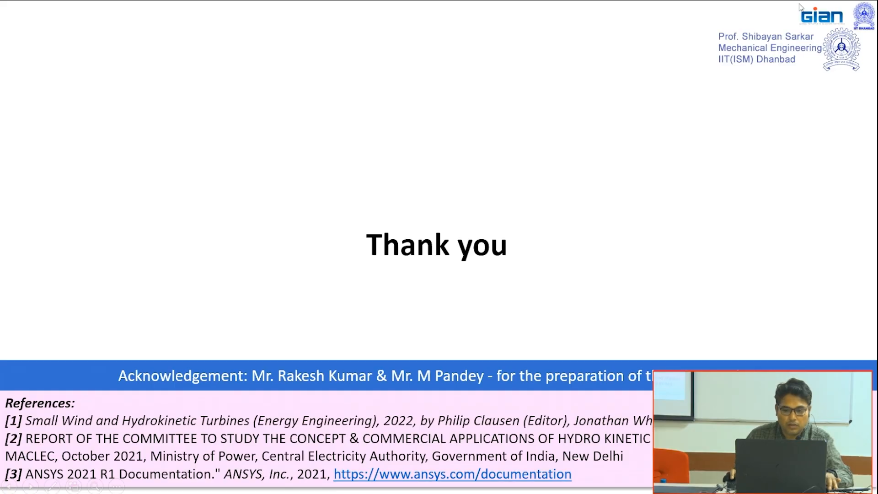
Leave the slide show without keeping its ink annotations and open the file Tutorial_3_1_ANSYS tutorial CFX setup- VIDEO
key(Escape)
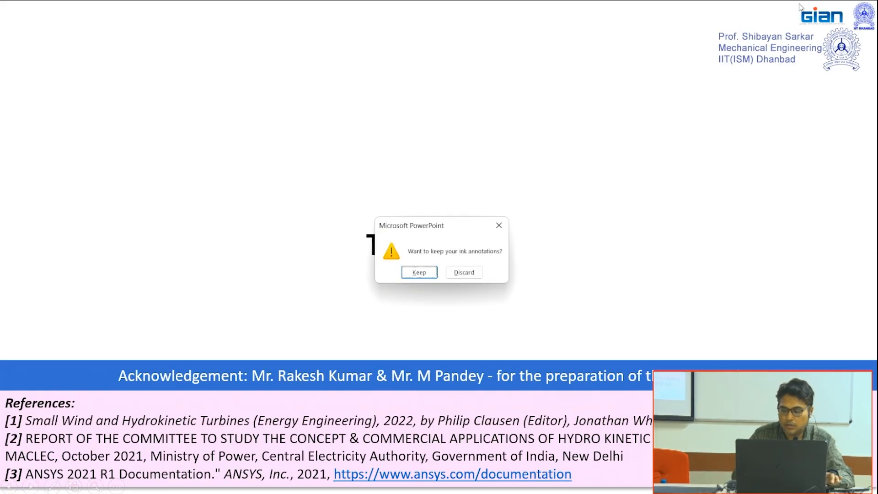
click(471, 273)
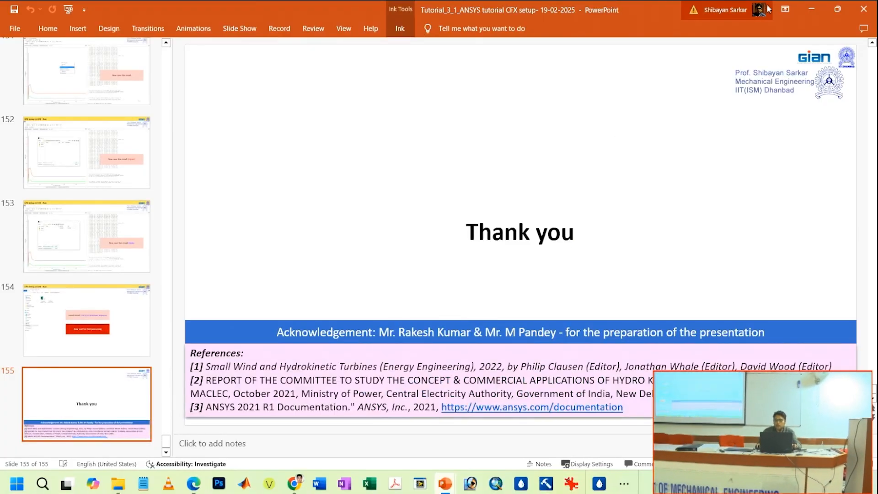
click(808, 10)
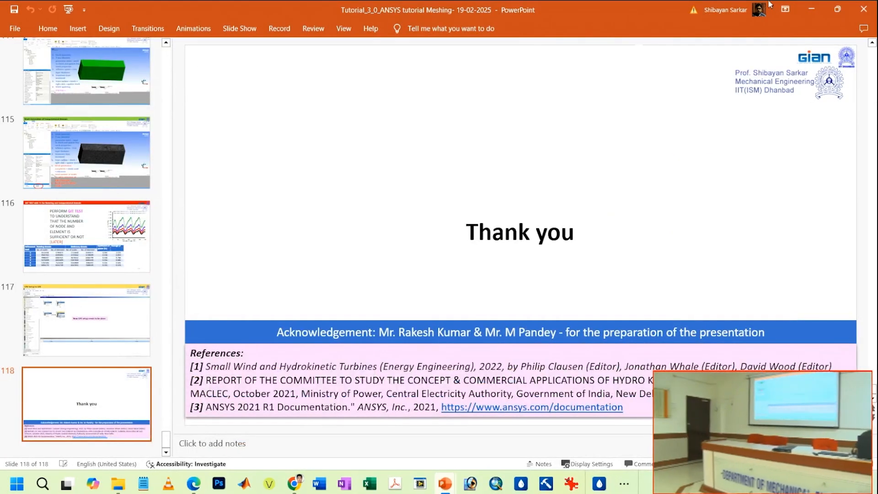
click(812, 9)
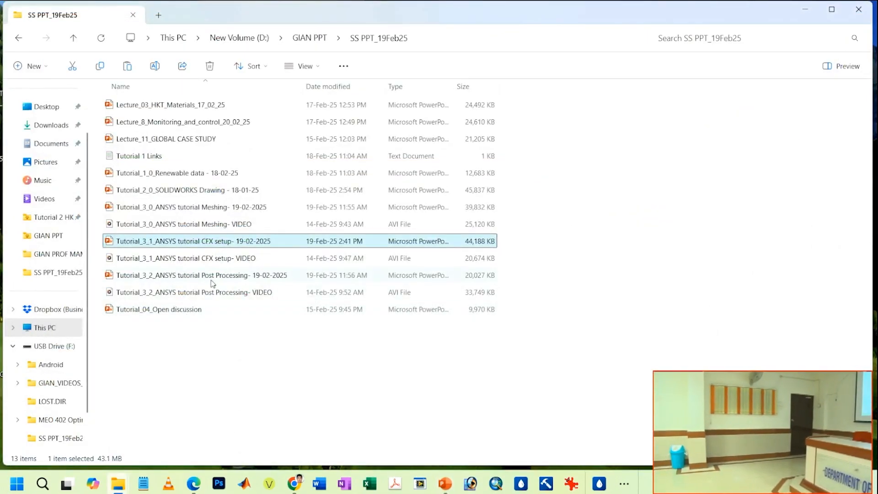
double_click(215, 259)
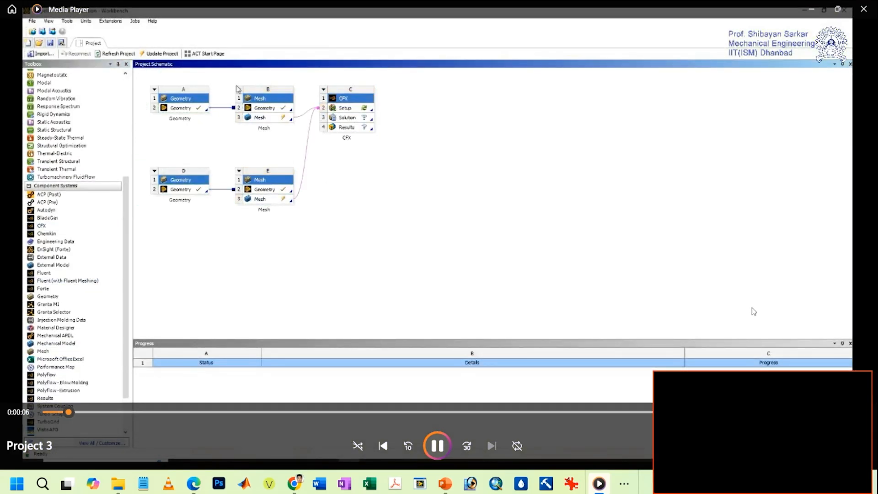
mouse_move(750, 326)
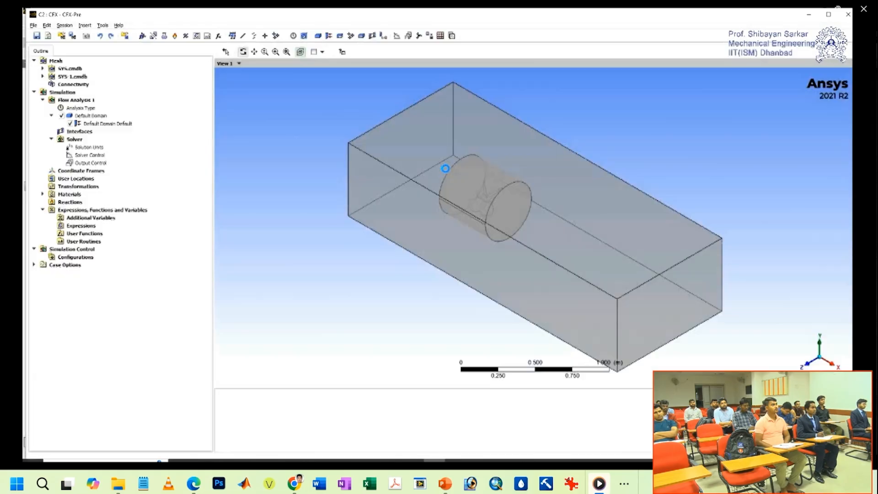
Set the analysis type of Flow Analysis 1 in CFX-Pre to Transient Blade Row
middle_drag(445, 169, 248, 294)
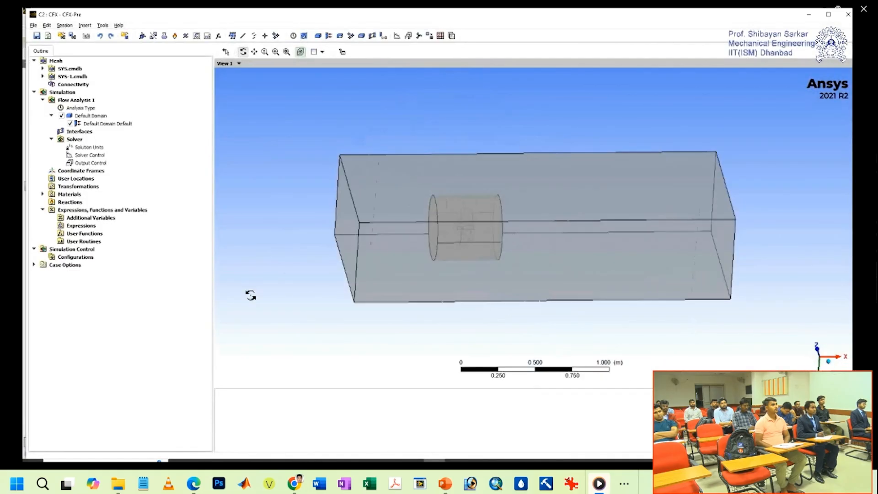
click(135, 100)
double_click(83, 107)
click(189, 83)
click(109, 106)
click(46, 447)
Rename the default domain as Rotating Domain
right_click(89, 115)
click(161, 131)
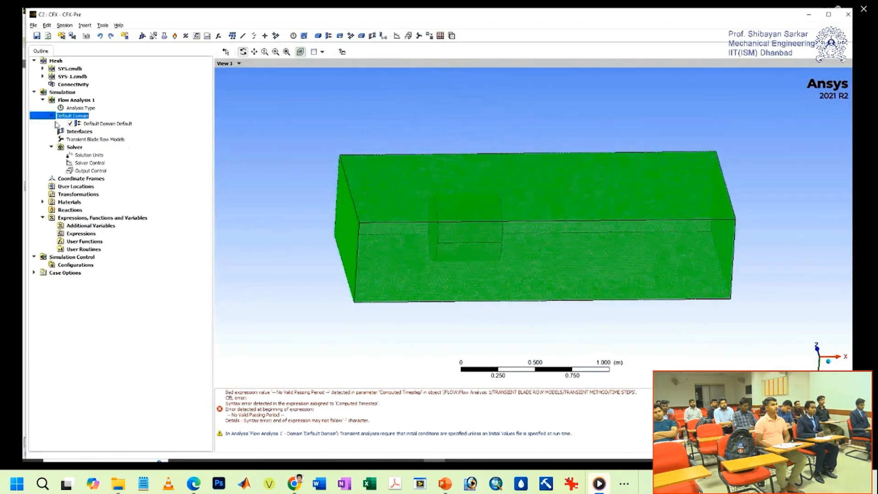
text(DomainrOTATIN)
key(BackSpace)
key(BackSpace)
key(BackSpace)
key(BackSpace)
key(BackSpace)
key(BackSpace)
key(BackSpace)
text(Rota)
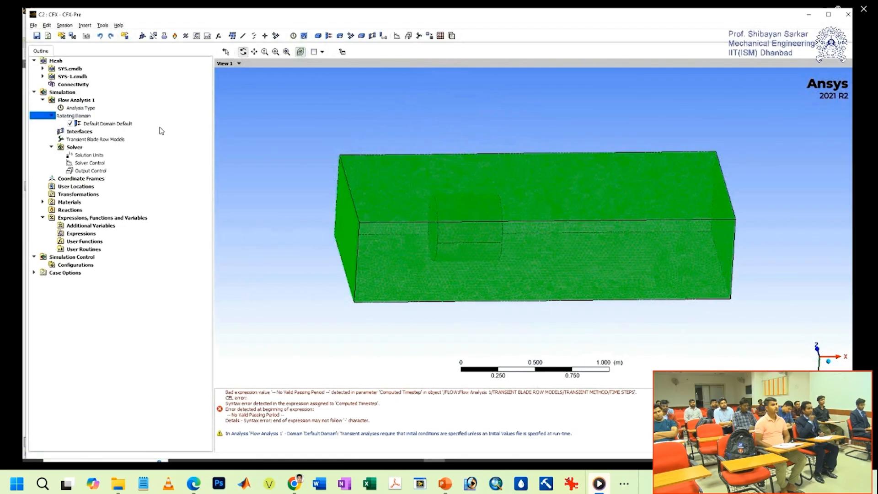
text(ting)
key(Return)
Define the rotating domain on B134 with Water as the fluid, rotating at 100 rev min^-1 about the Global X axis
click(147, 100)
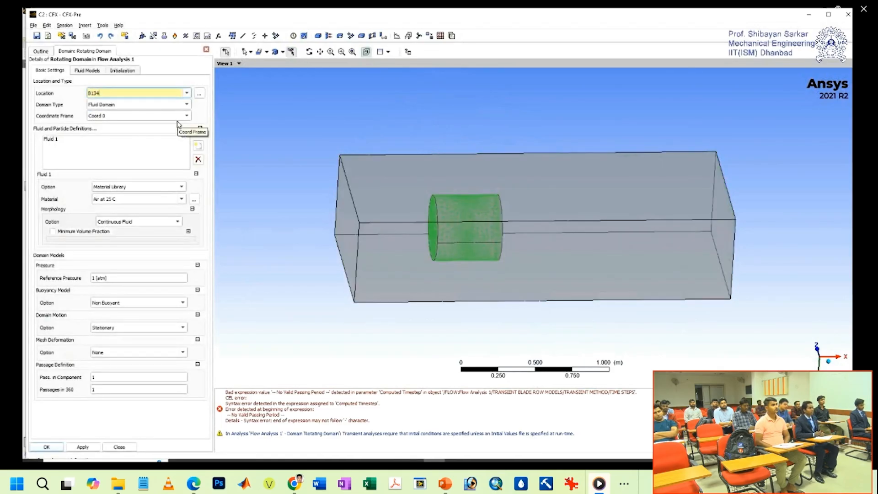
click(129, 327)
click(114, 333)
click(166, 340)
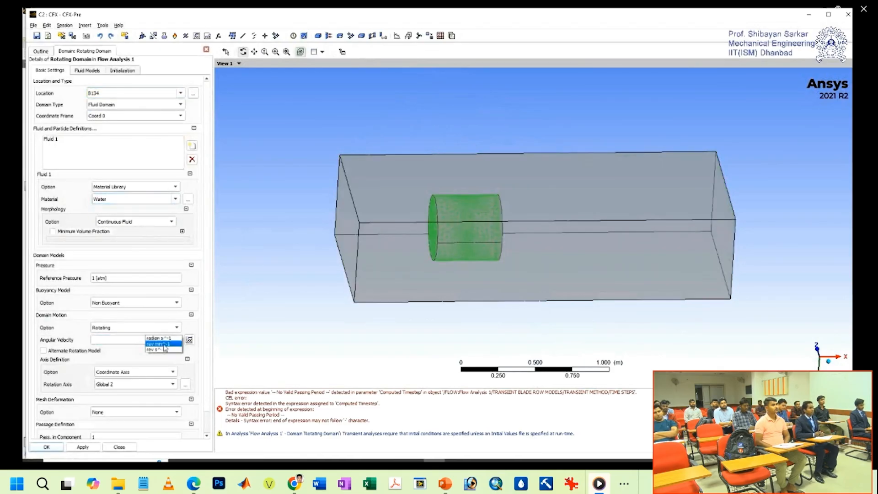
click(135, 389)
click(116, 394)
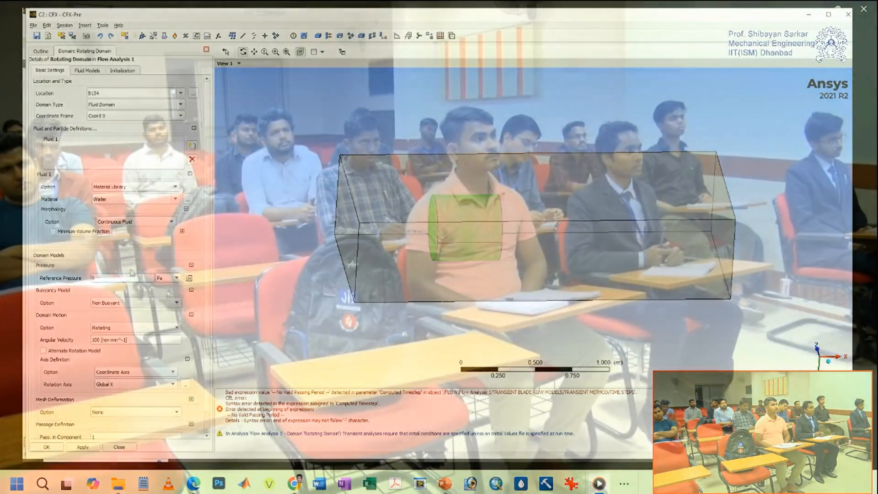
click(87, 71)
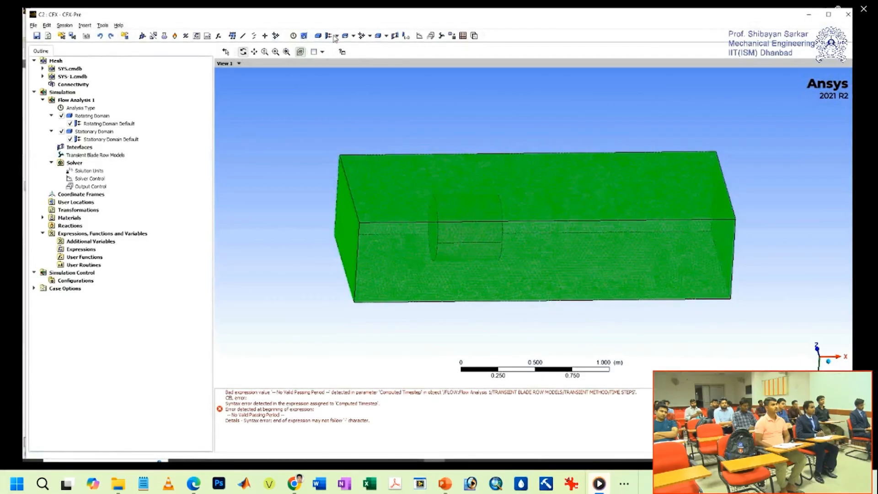
Create a boundary named Inlet on the stationary domain's upstream face, using the Normal Speed option and Medium (Intensity = 5%) turbulence
click(333, 36)
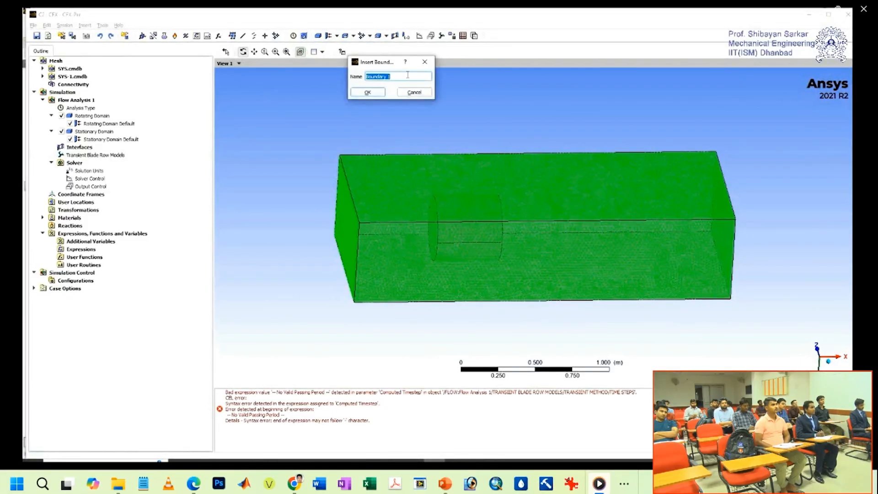
text(Inlet)
click(367, 92)
click(92, 70)
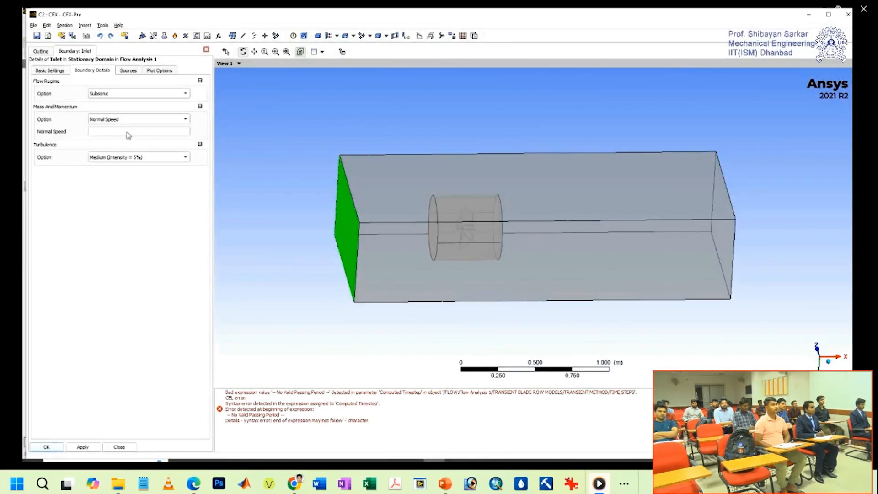
click(83, 446)
click(155, 71)
click(92, 70)
click(47, 447)
Create a boundary named Outlet on the stationary domain's downstream face with a pressure value of 0
click(333, 36)
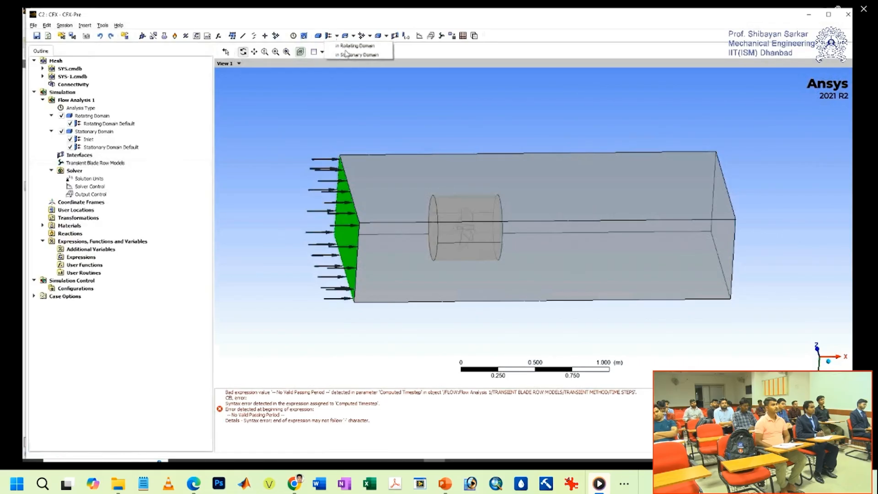
click(349, 54)
text(Outlet)
click(372, 90)
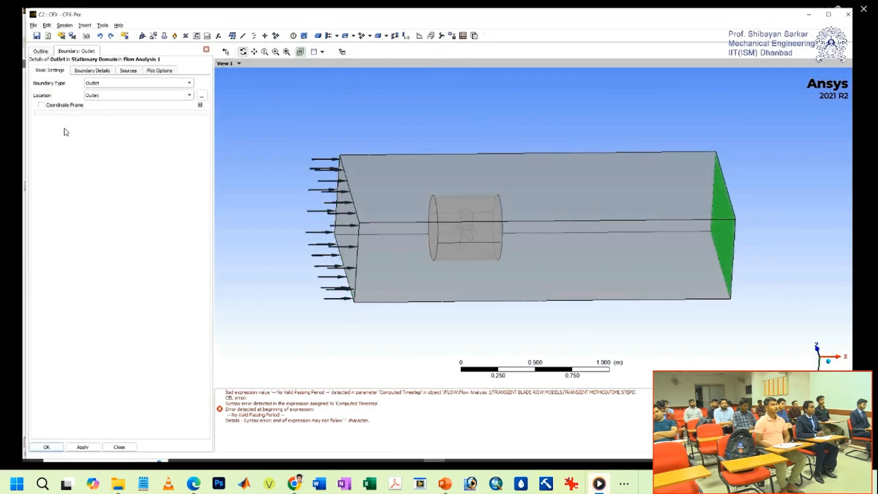
click(92, 71)
click(127, 132)
text(0)
click(81, 447)
click(159, 70)
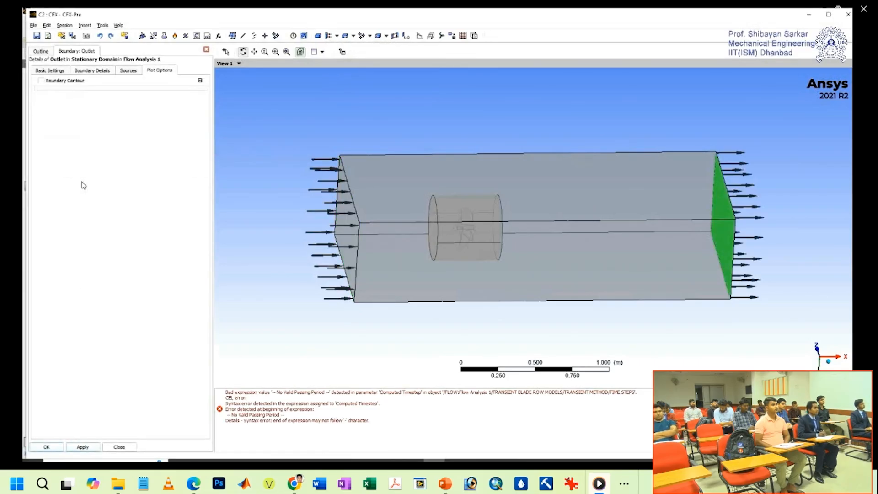
click(47, 446)
Create a Wall-type boundary named Walls on the stationary domain's Walls region
click(333, 36)
click(350, 54)
text(Wall)
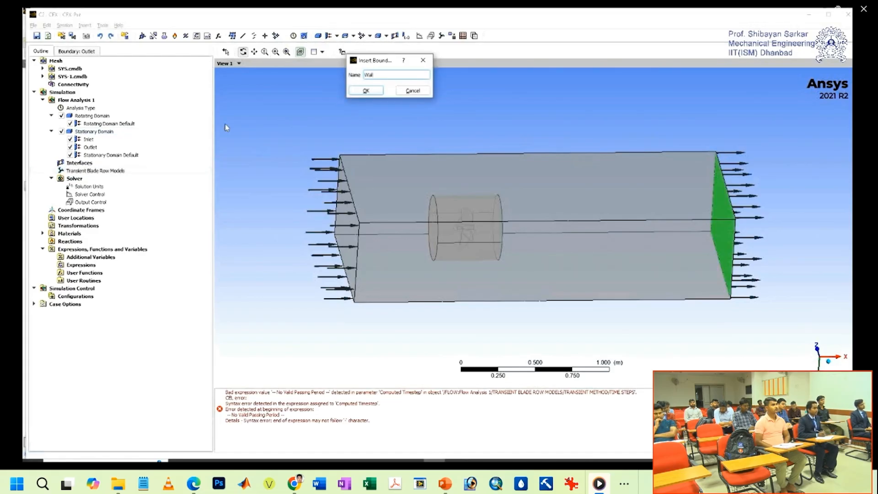
key(Return)
click(40, 51)
click(337, 36)
click(350, 54)
text(Walls)
key(Return)
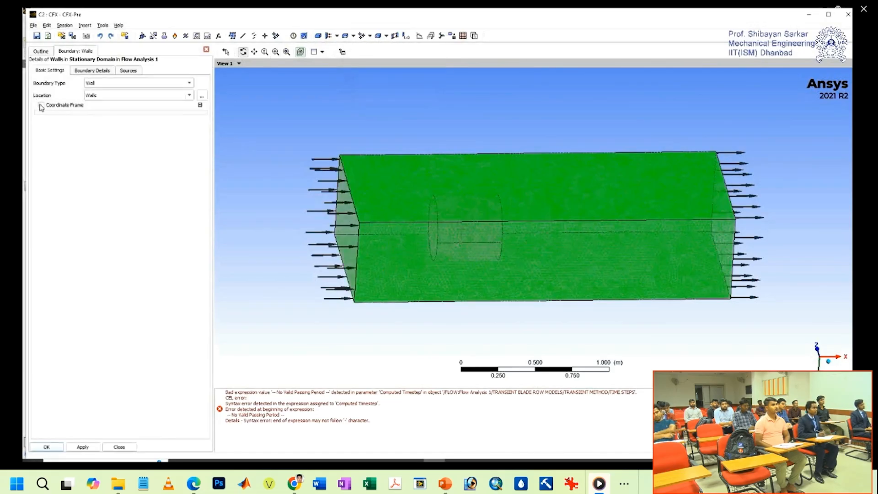
click(92, 70)
click(128, 70)
click(47, 447)
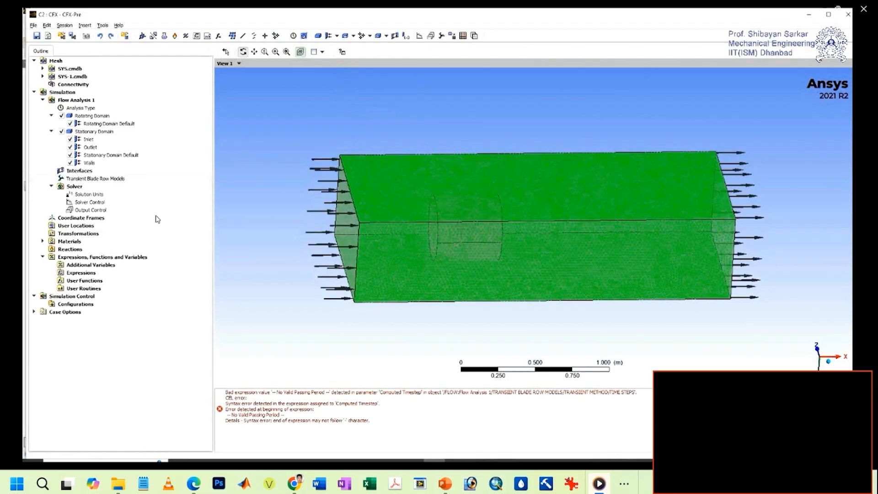
Insert a Fluid Fluid domain interface pairing the stationary domain's ShrdS region with the rotating domain's ShrdR region
right_click(87, 172)
click(200, 176)
key(Return)
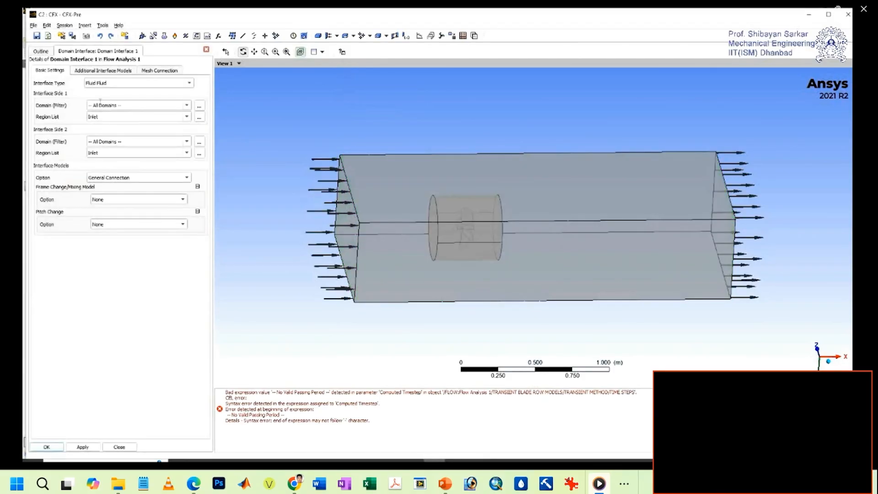
click(187, 106)
click(137, 128)
click(187, 117)
click(138, 137)
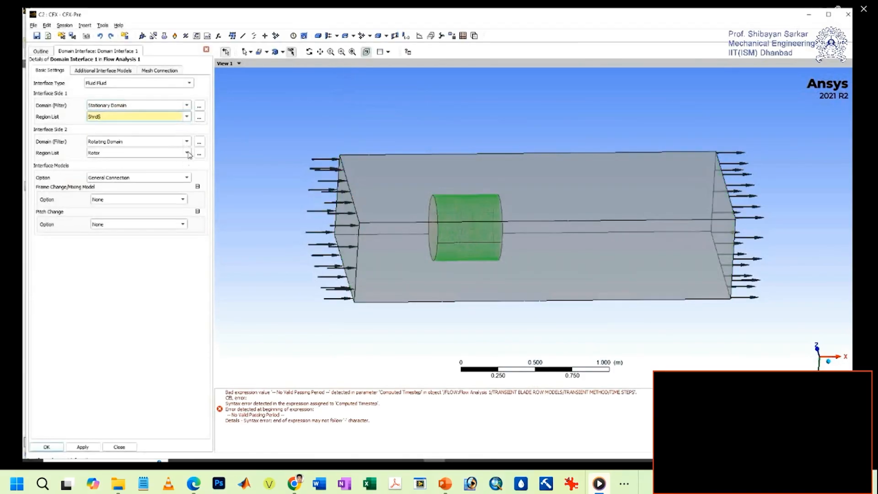
click(188, 152)
click(129, 181)
Give the ShrdS–ShrdR interface the Transient Rotor Stator model with specified pitch angles of 360 degrees on both sides
click(183, 199)
click(145, 231)
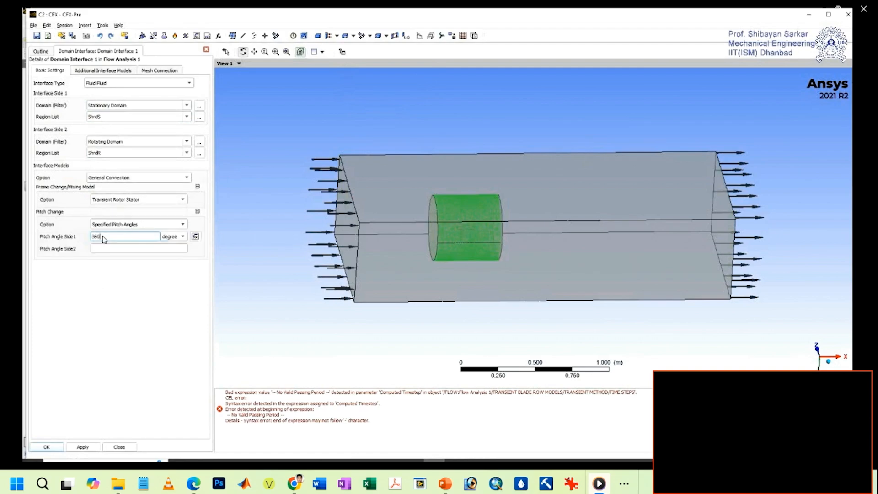
click(104, 70)
click(49, 71)
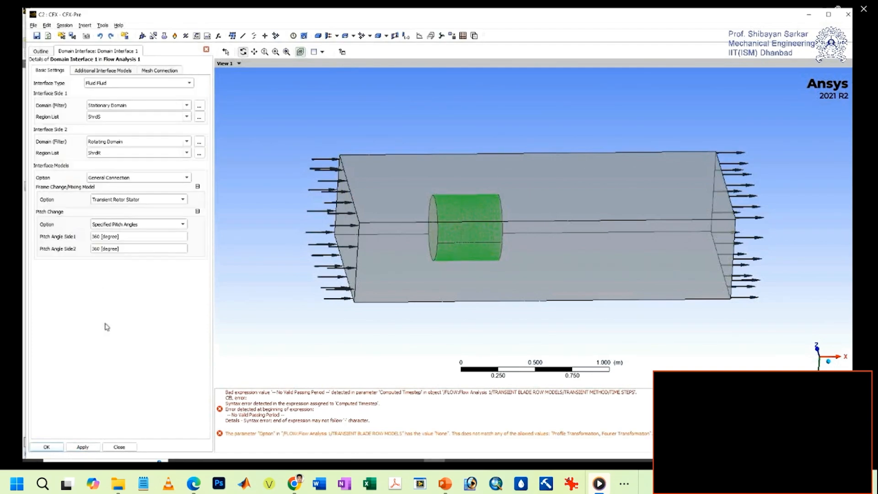
click(46, 447)
Insert a second domain interface pairing the stationary domain's Shrdsin region with the rotating domain's ShrdIn region
right_click(78, 180)
click(201, 183)
key(Return)
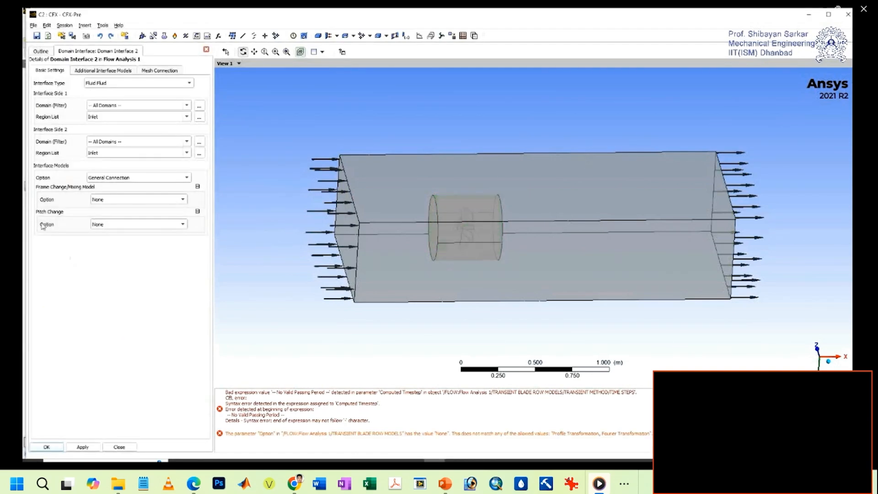
click(186, 106)
click(171, 114)
click(186, 117)
click(138, 141)
click(187, 153)
click(110, 168)
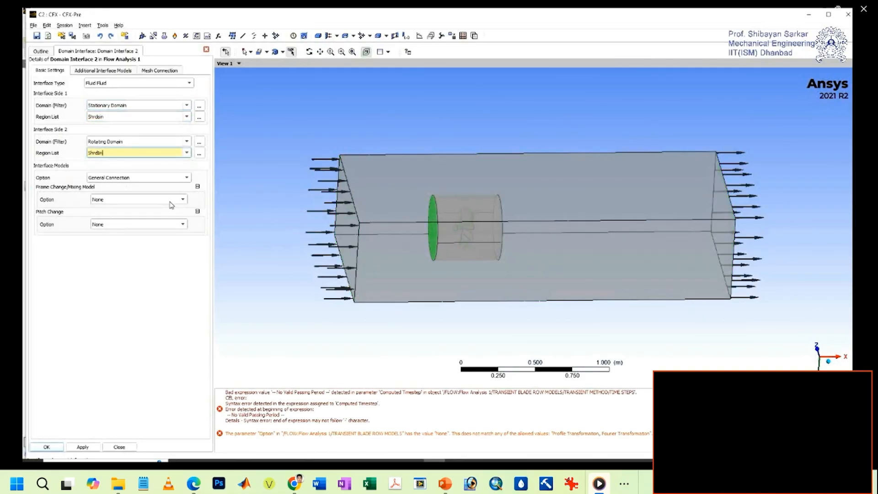
Give the Shrdsin–ShrdIn interface the Transient Rotor Stator model with specified pitch angles of 360 degrees on both sides
click(171, 224)
click(169, 200)
click(115, 214)
click(106, 247)
text(360 [degree)
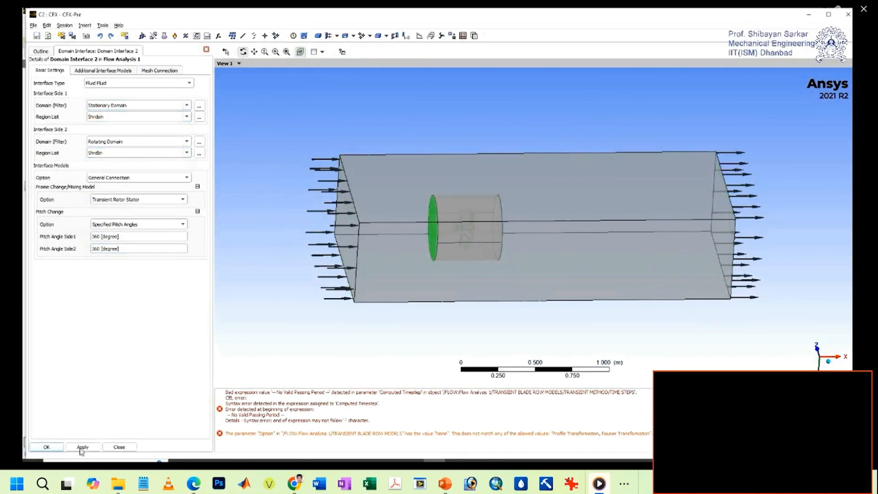
click(81, 449)
click(159, 71)
click(49, 448)
Insert a third domain interface pairing the stationary domain's Shrdsout region with the rotating domain's ShrdOut region
right_click(80, 202)
click(200, 205)
key(Return)
click(187, 105)
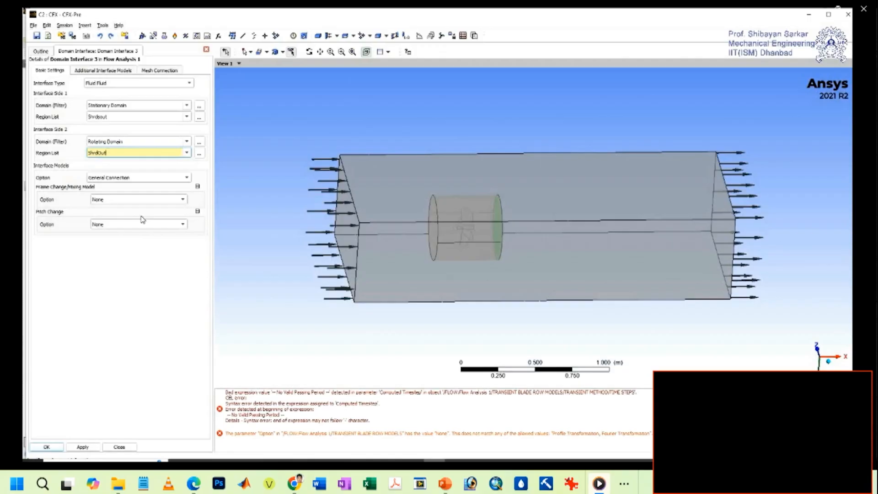
Give the Shrdsout–ShrdOut interface the Transient Rotor Stator model with specified pitch angles of 360 degrees on both sides
click(137, 224)
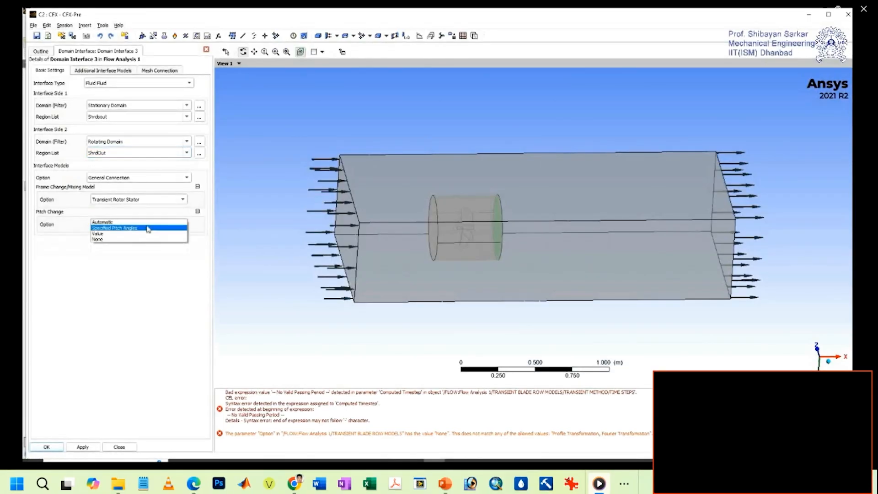
click(116, 235)
click(140, 249)
text(360 [degree)
key(Return)
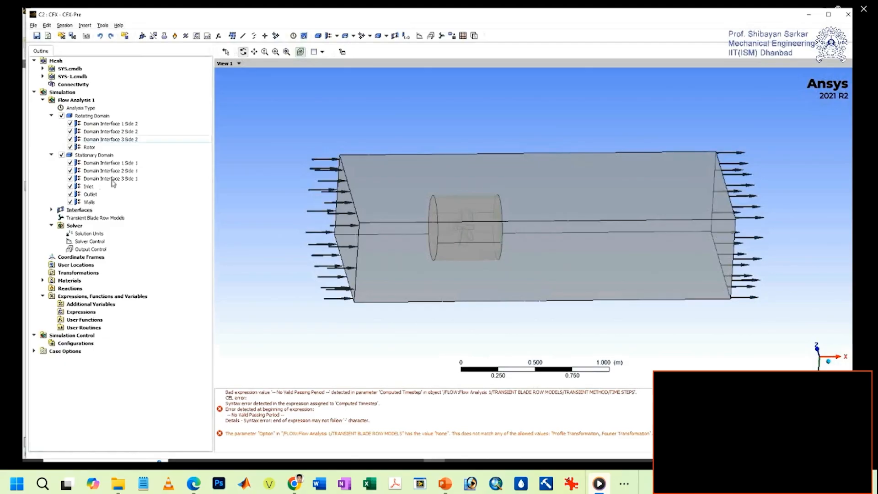
Review the boundary and source settings of the rotating domain's Rotor boundary
double_click(90, 146)
click(136, 71)
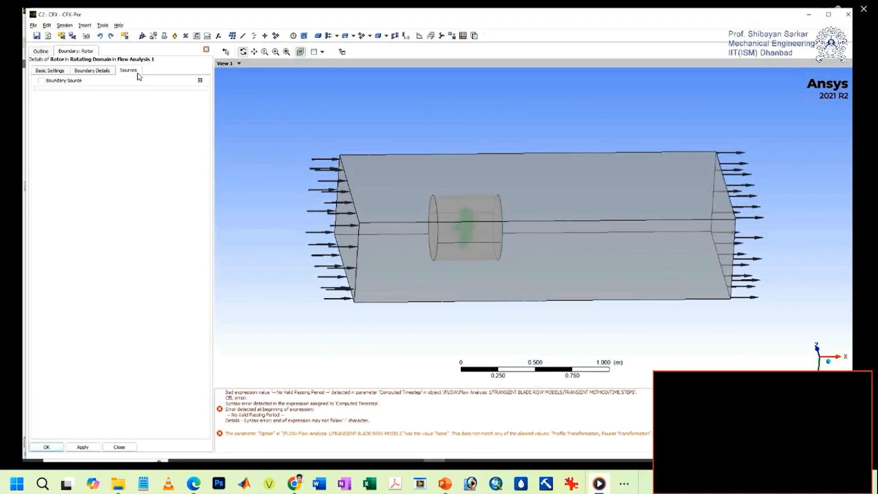
click(54, 449)
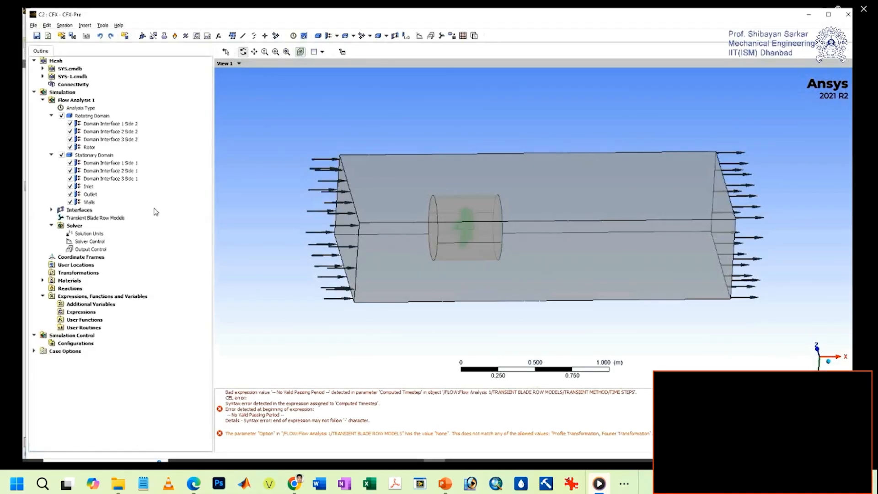
In the solver control settings, set Turbulence Numerics to High Resolution and the RMS residual target to 0.0001
double_click(152, 212)
click(118, 141)
click(120, 148)
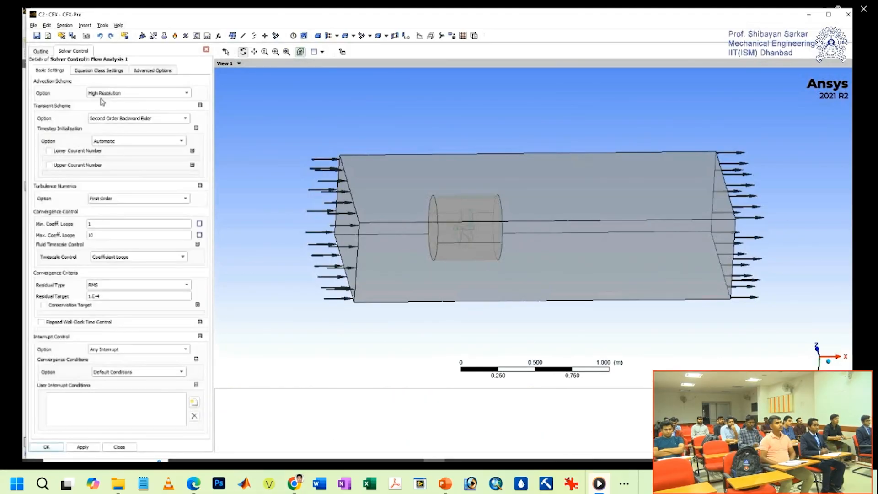
click(114, 199)
click(113, 206)
double_click(113, 296)
text(0.00001)
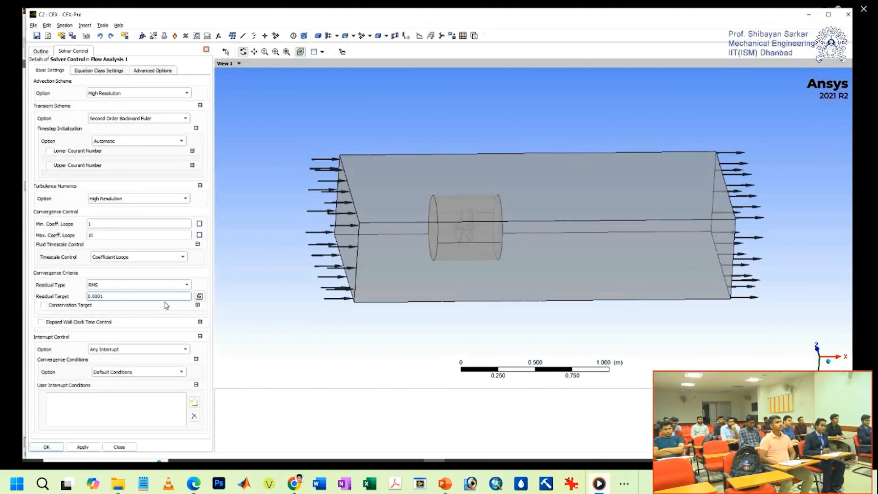
Enable the Continuity and Momentum equation class settings in Solver Control, each with its advection scheme and transient scheme
click(98, 70)
click(45, 126)
click(49, 137)
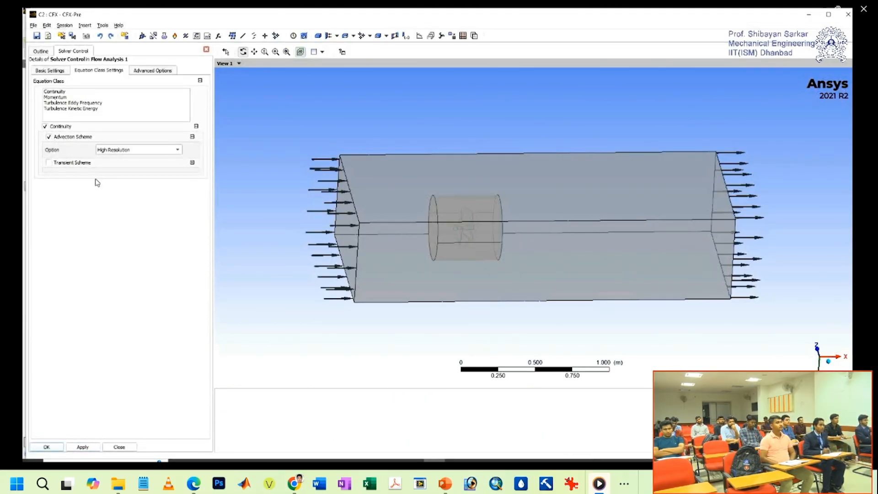
click(49, 163)
click(56, 97)
click(45, 126)
click(49, 136)
click(49, 163)
Enable the Turbulence Eddy Frequency and Turbulence Kinetic Energy equation class settings, each with its advection scheme and transient scheme
click(64, 103)
click(46, 127)
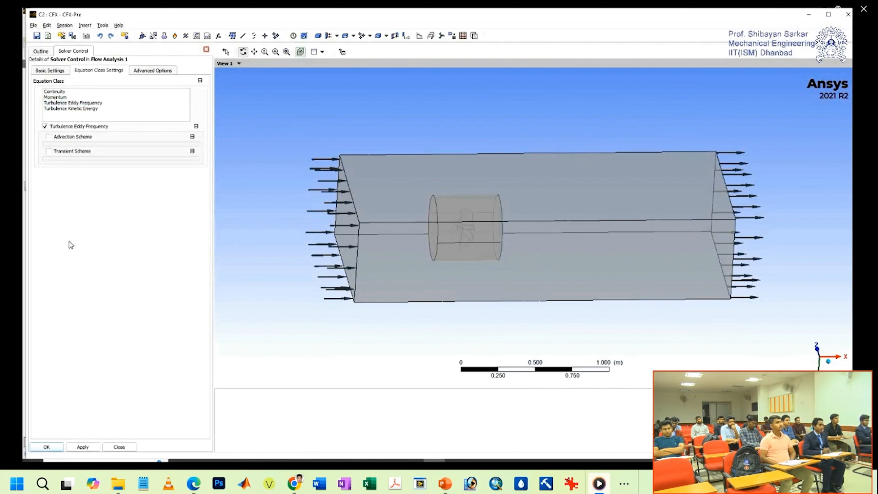
click(49, 137)
click(50, 163)
click(64, 109)
click(46, 126)
click(49, 136)
click(49, 163)
Enable Velocity Pressure Coupling in the advanced solver control options and choose the option for its sub-setting
click(153, 71)
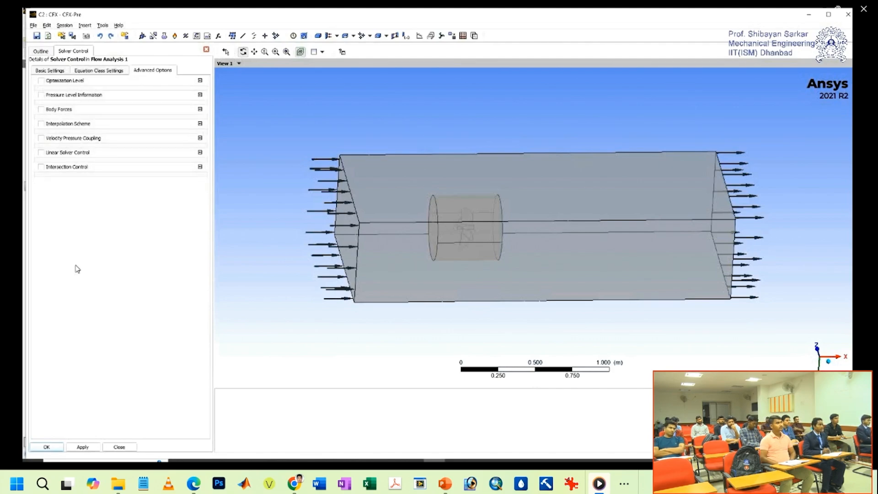
click(41, 138)
click(45, 148)
click(114, 161)
click(113, 169)
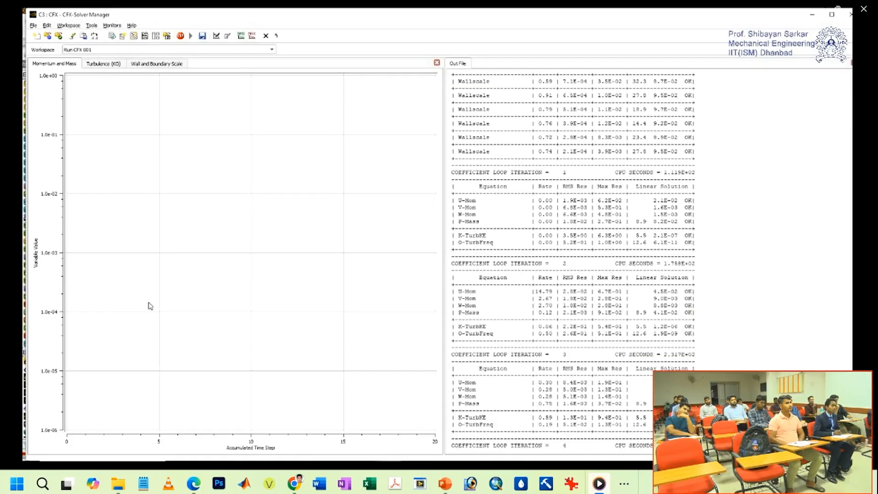
mouse_move(669, 134)
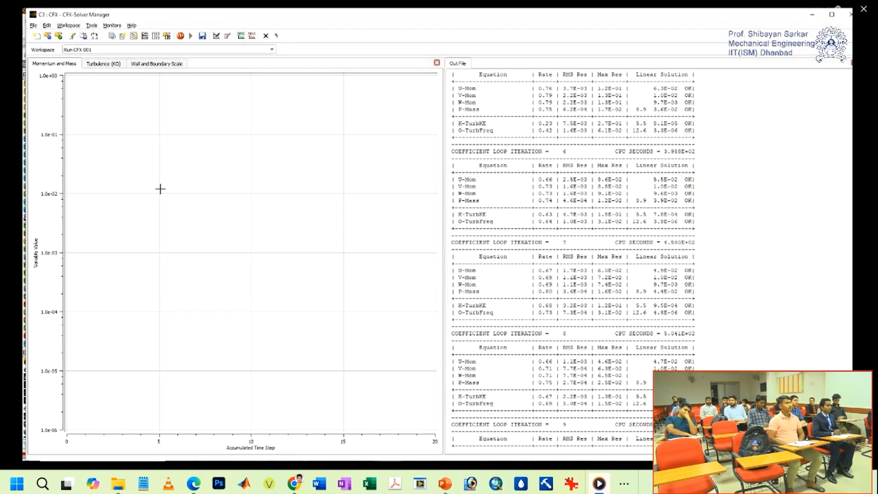
mouse_move(830, 267)
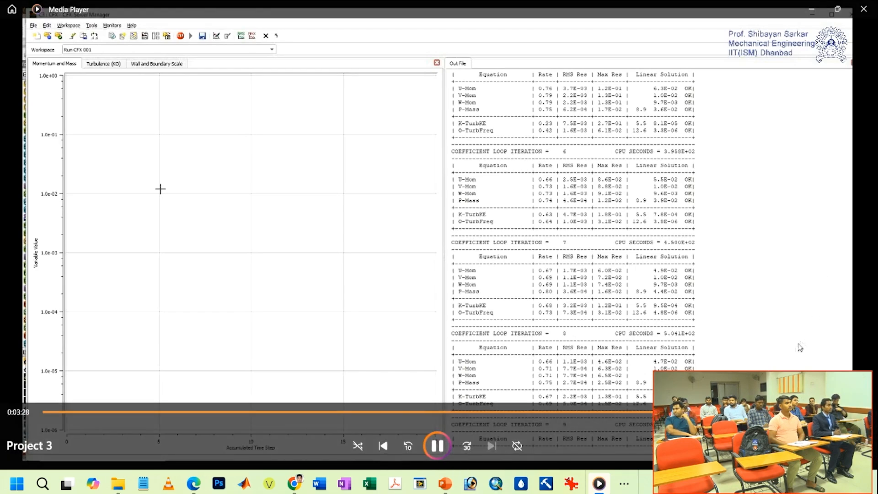